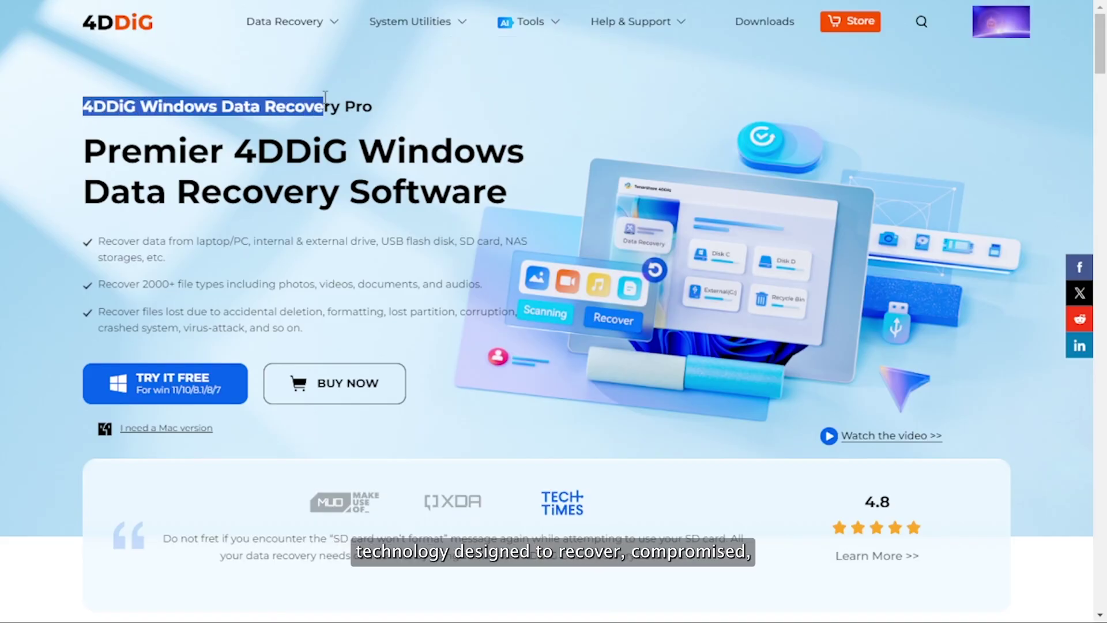
Highlight the 4DDiG bullets on supported drives and data-loss causes.
click(406, 101)
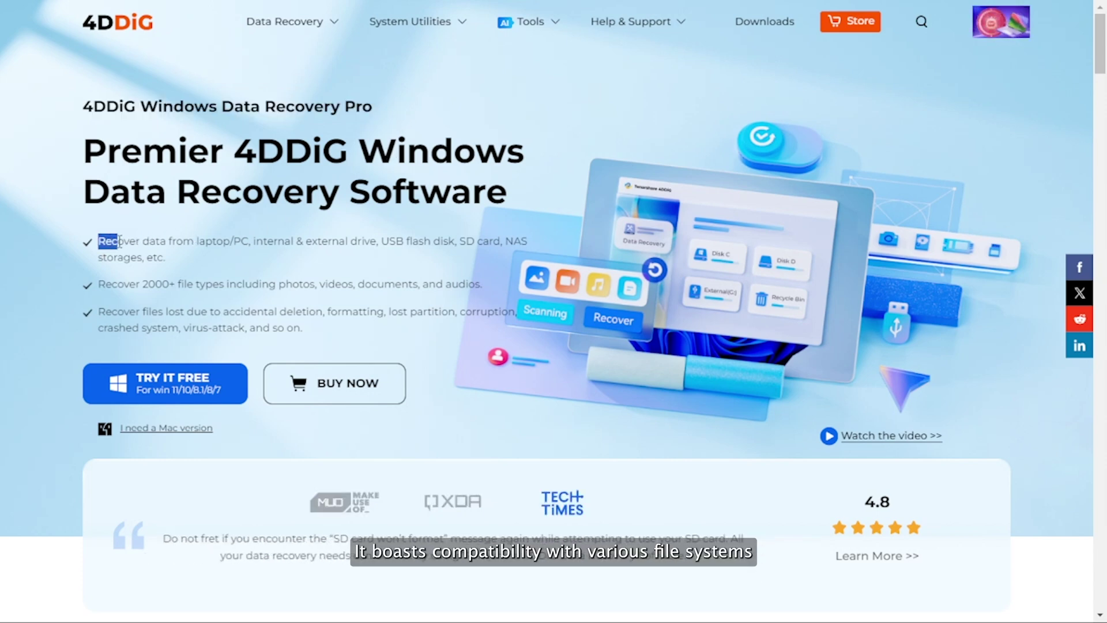
drag(99, 241, 181, 260)
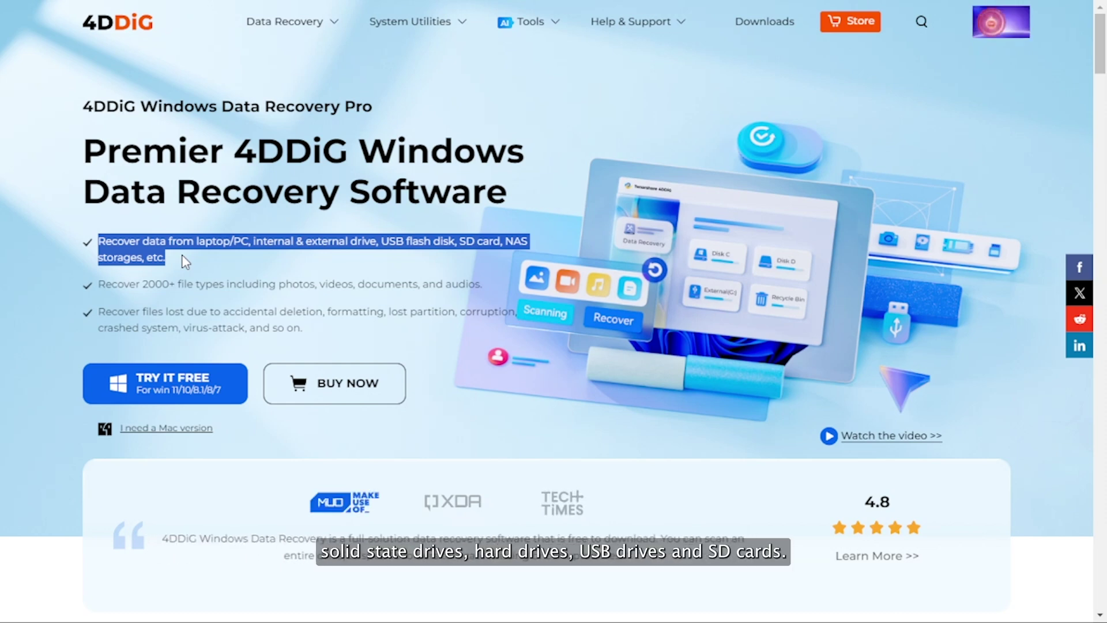
click(180, 270)
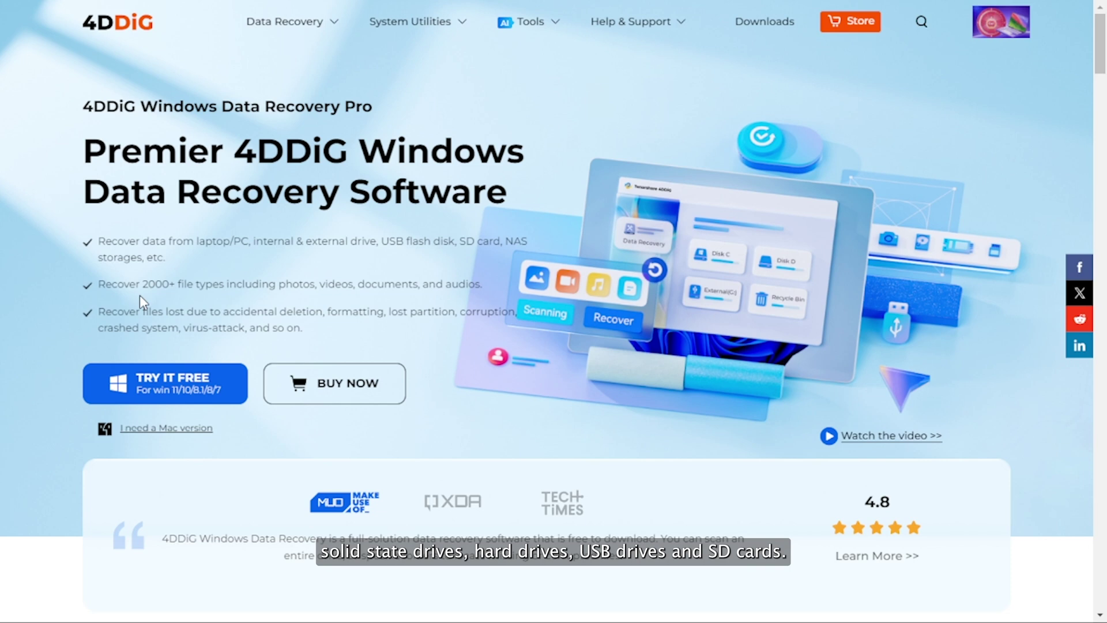
drag(256, 309, 314, 330)
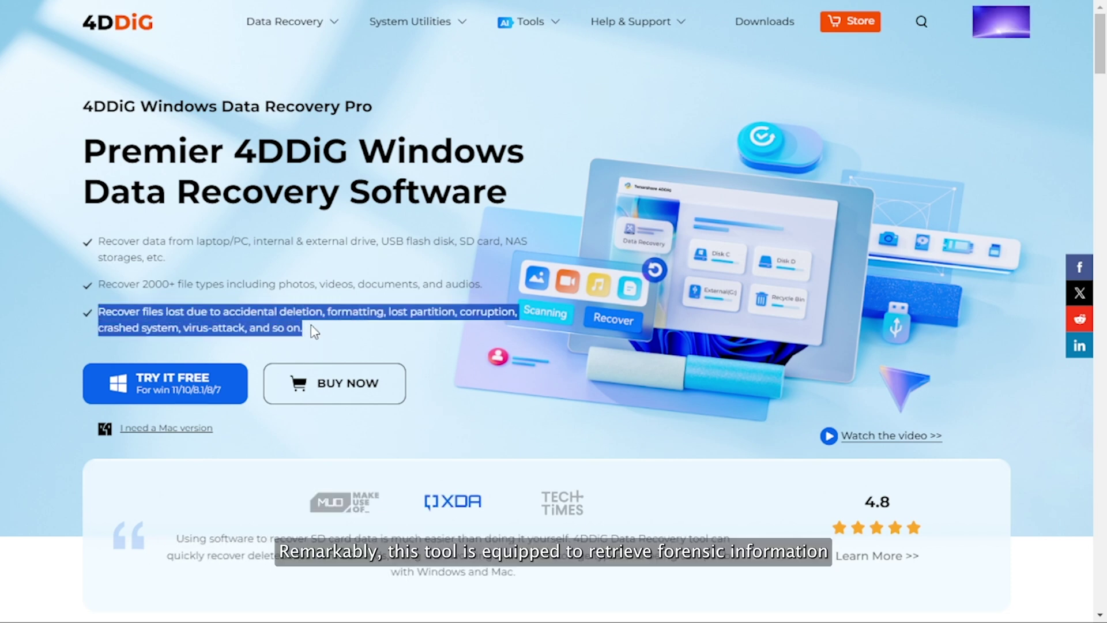
click(314, 331)
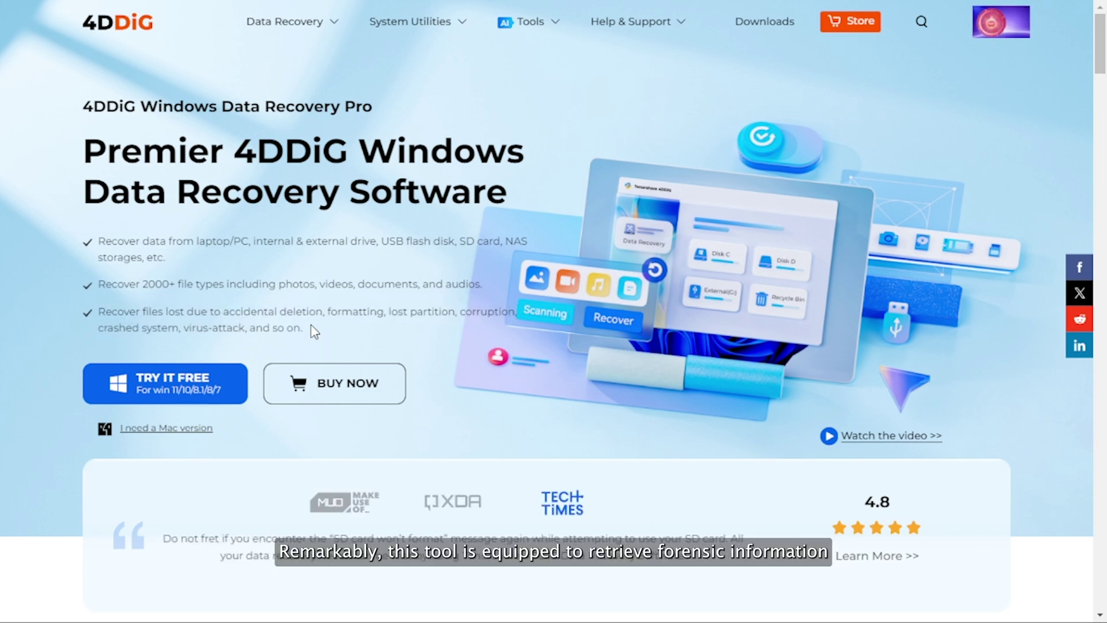
scroll(314, 331, down, 5)
scroll(314, 331, down, 3)
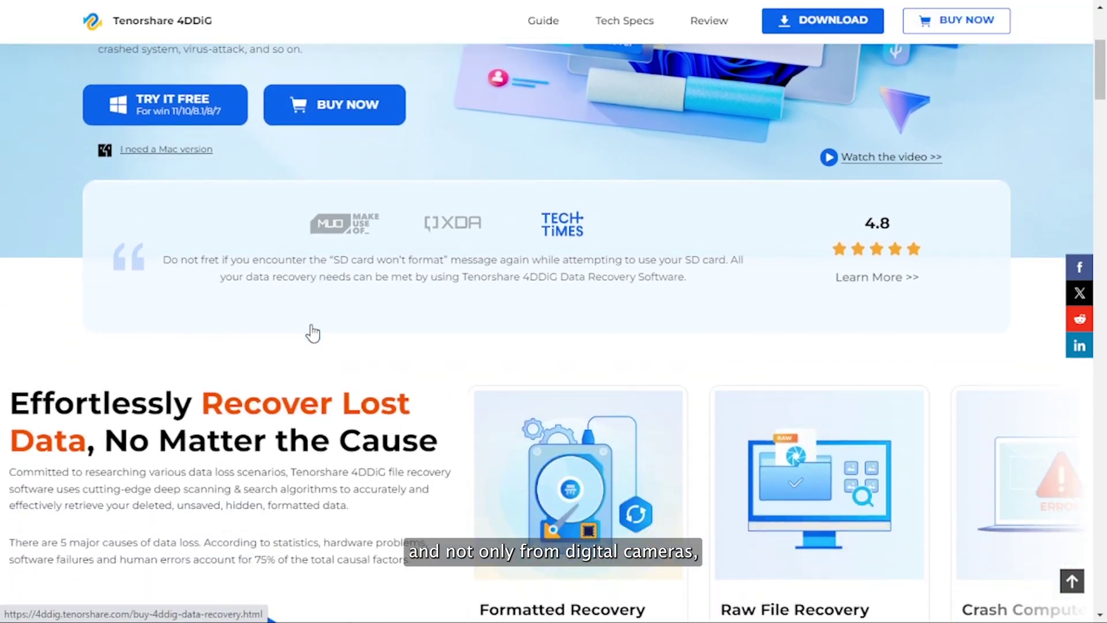
scroll(315, 330, down, 2)
scroll(314, 331, down, 3)
scroll(314, 330, down, 3)
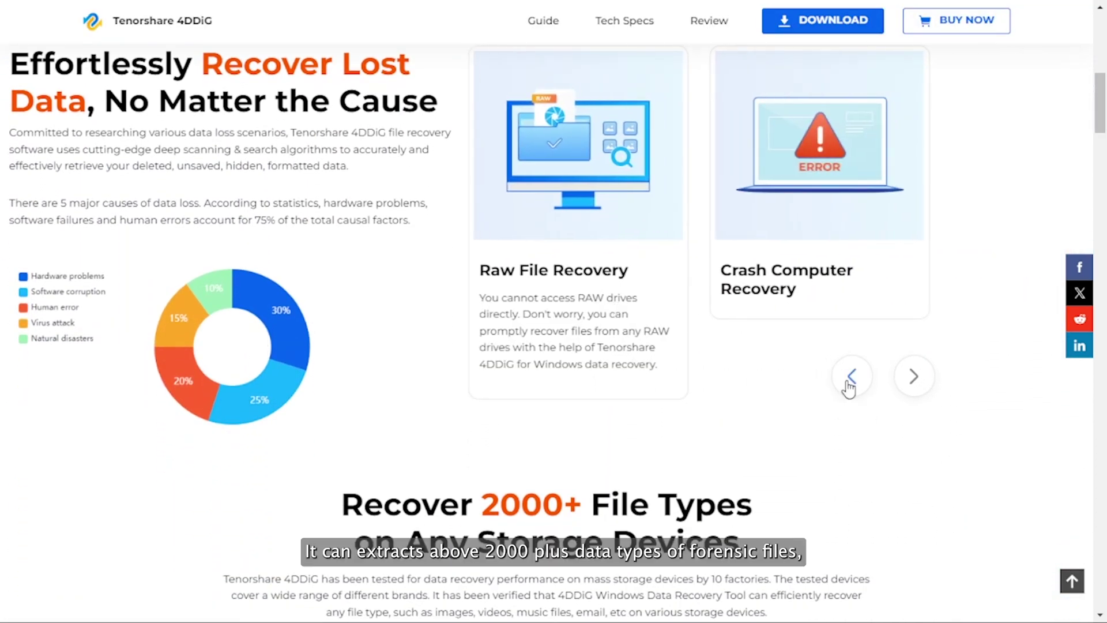
Step the scenario carousel back to Partition Recovery and highlight the Recover 2000+ File Types heading.
click(851, 376)
click(849, 380)
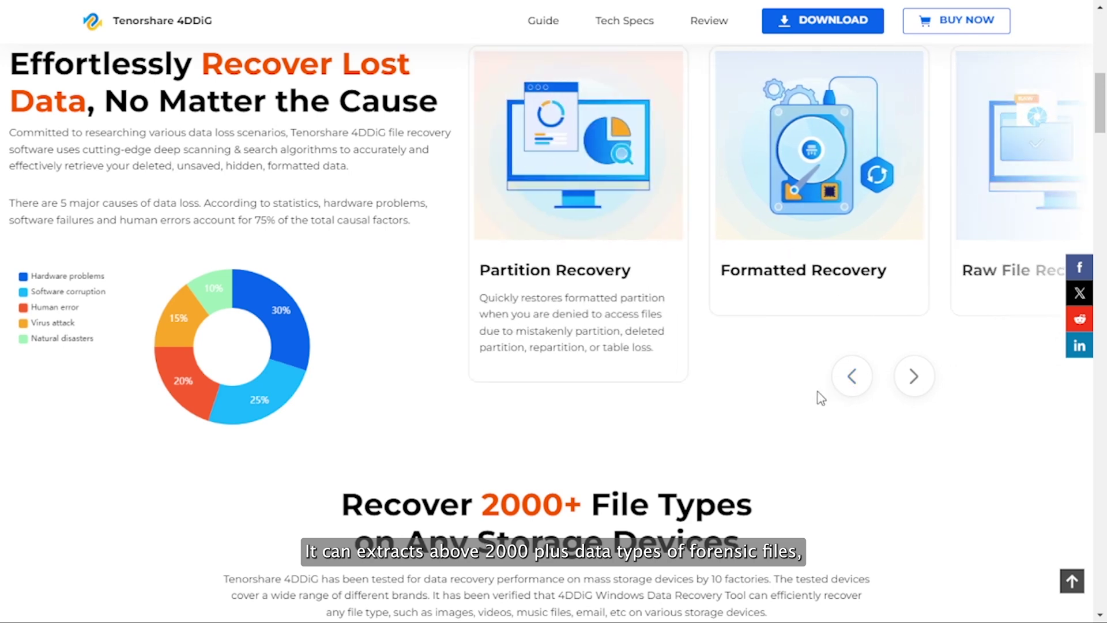
scroll(785, 413, down, 5)
scroll(785, 412, down, 3)
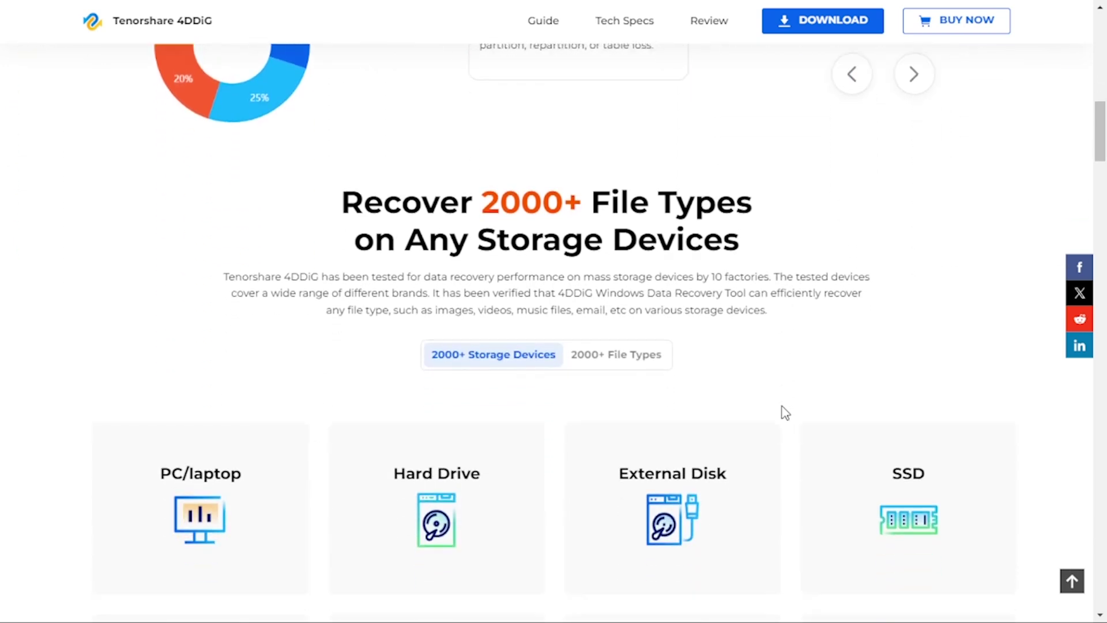
scroll(785, 413, down, 3)
scroll(785, 412, up, 1)
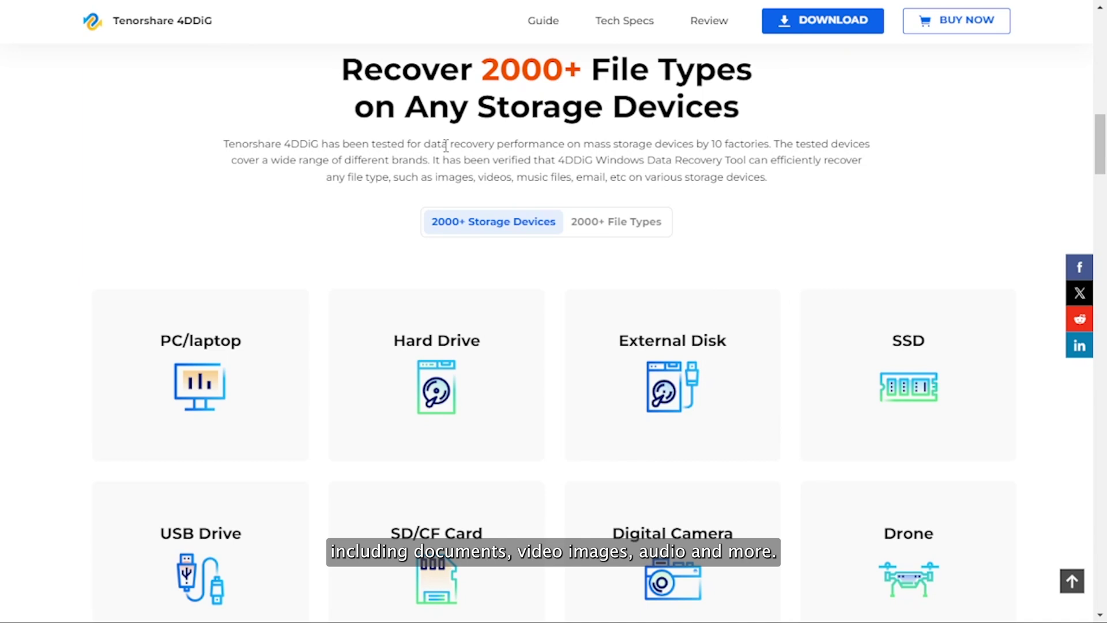
drag(343, 70, 589, 102)
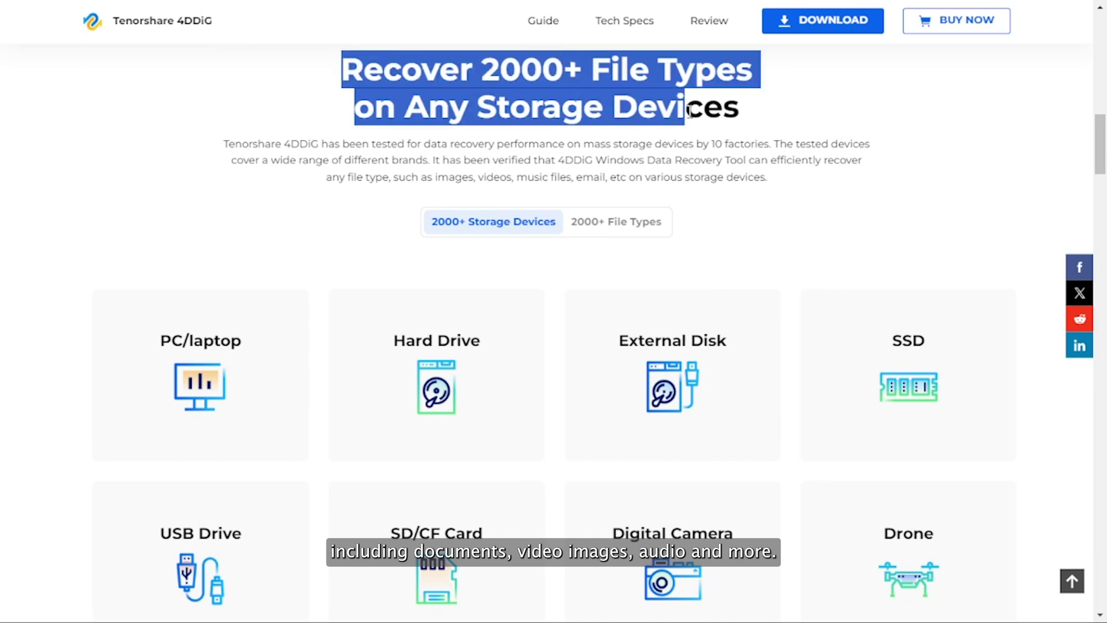
drag(688, 109, 740, 108)
click(739, 108)
scroll(737, 113, down, 1)
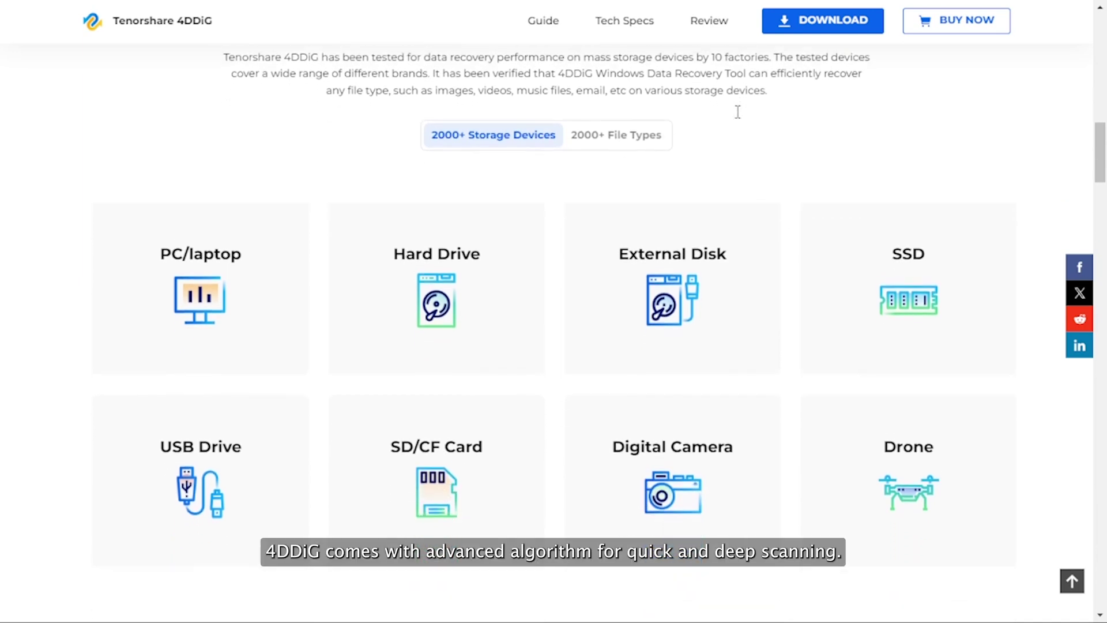
scroll(738, 113, down, 1)
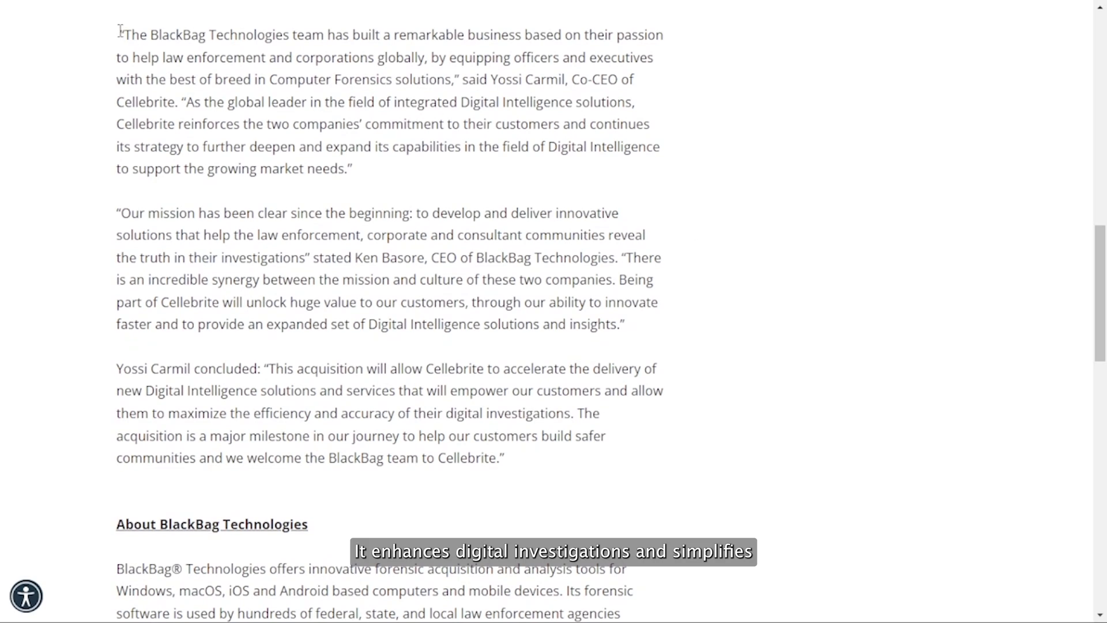
Highlight the opening BlackBag quote, then the platform-support and law-enforcement sentences.
mouse_move(250, 41)
mouse_down()
mouse_move(418, 57)
mouse_move(580, 172)
mouse_up()
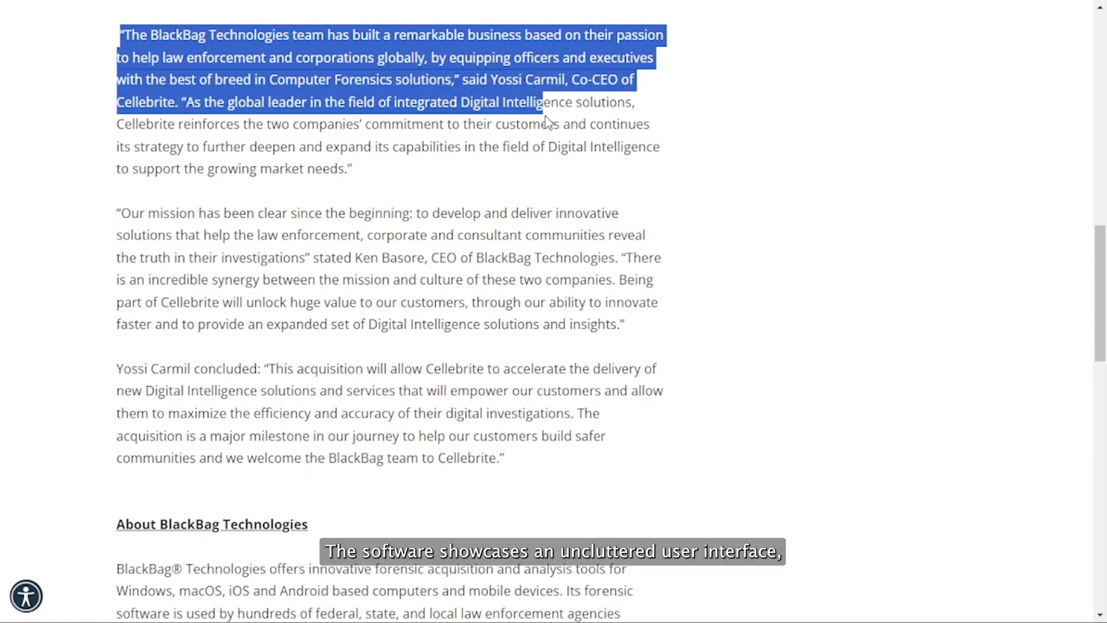
click(617, 200)
scroll(617, 200, down, 2)
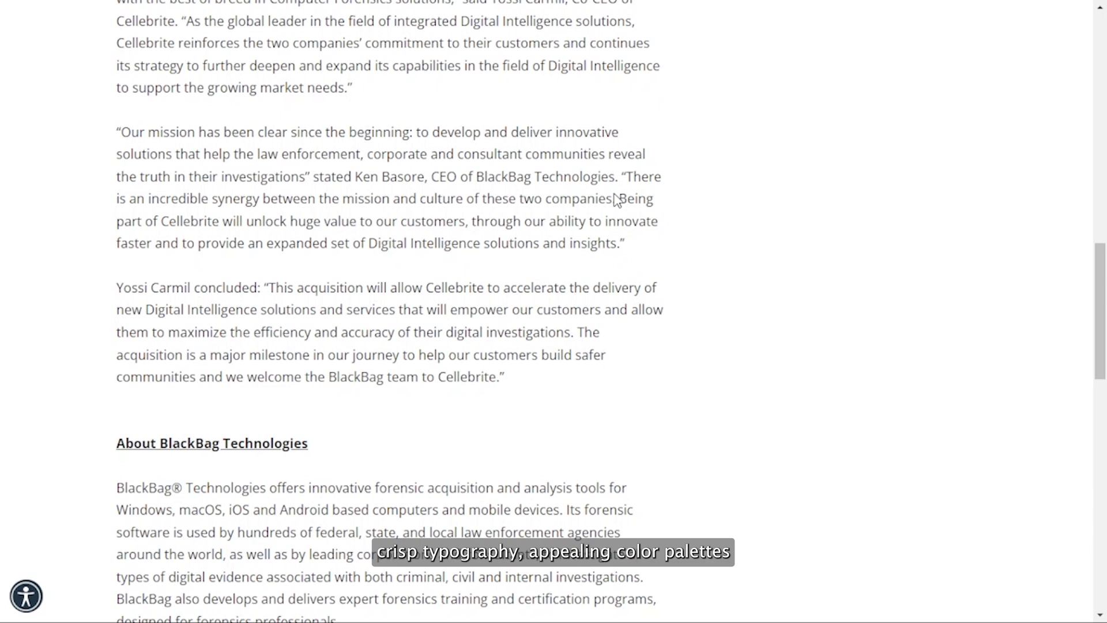
scroll(616, 200, down, 5)
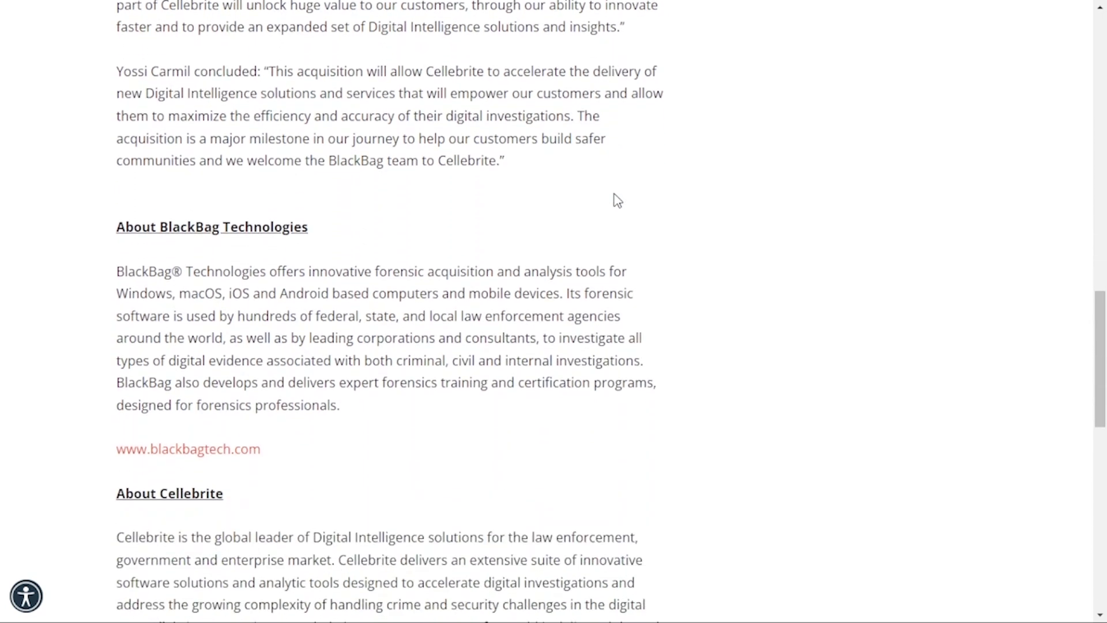
scroll(617, 200, down, 2)
scroll(617, 200, down, 2)
scroll(616, 200, down, 1)
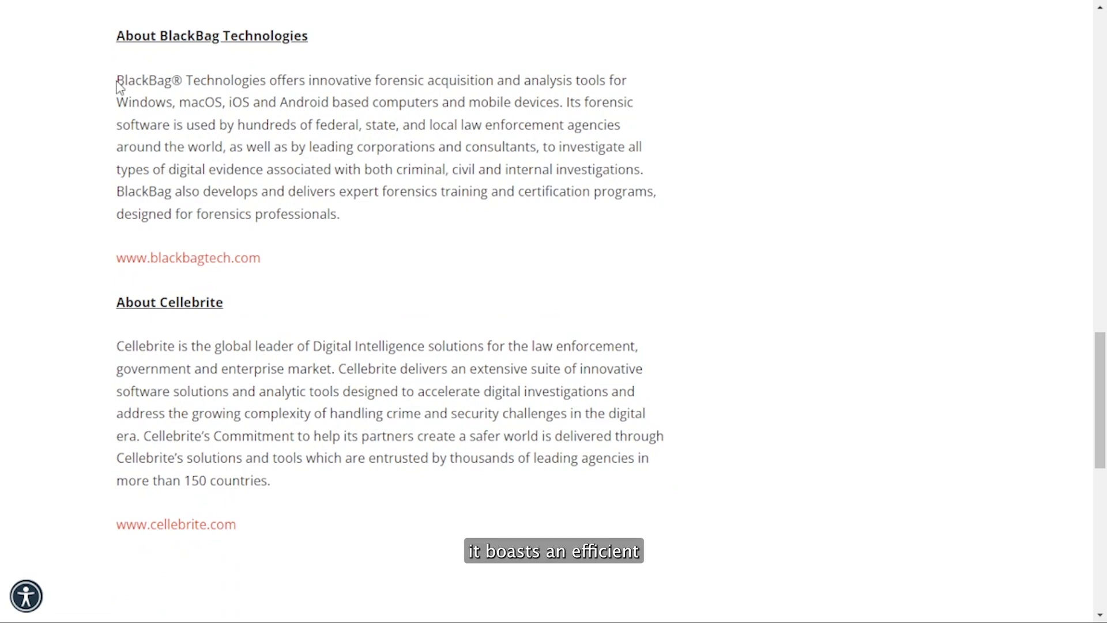
drag(209, 80, 257, 101)
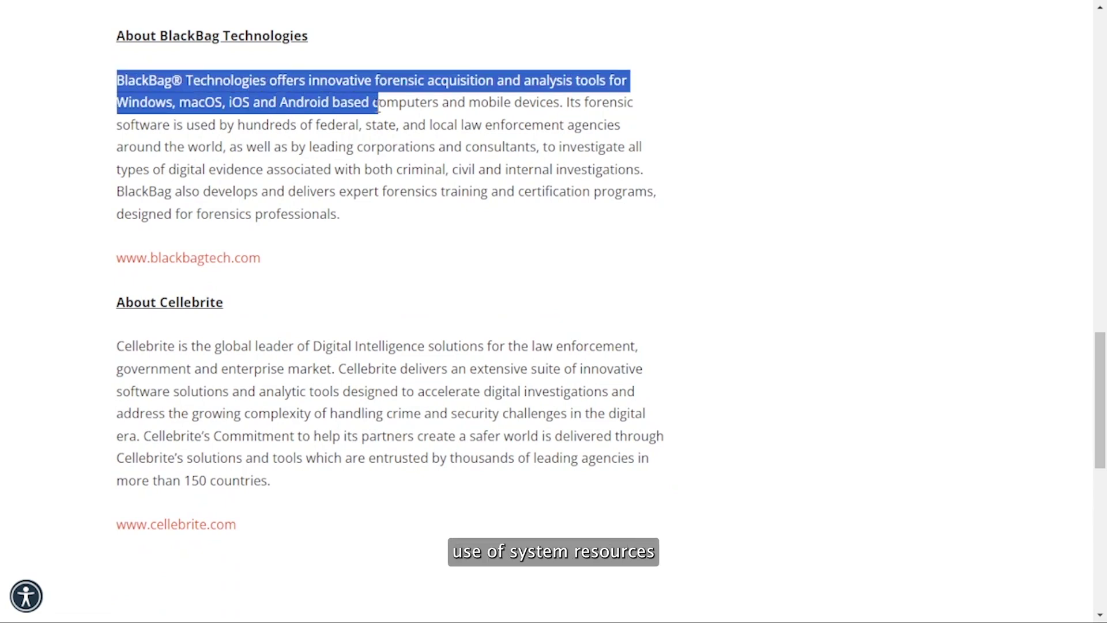
drag(377, 104, 456, 124)
drag(526, 125, 565, 104)
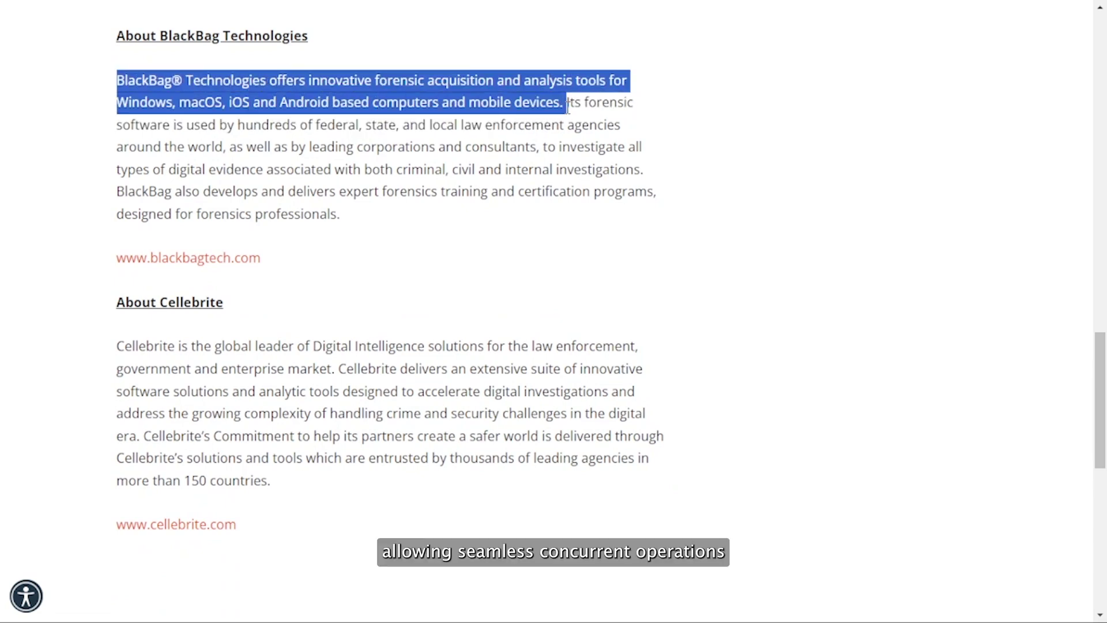
click(406, 90)
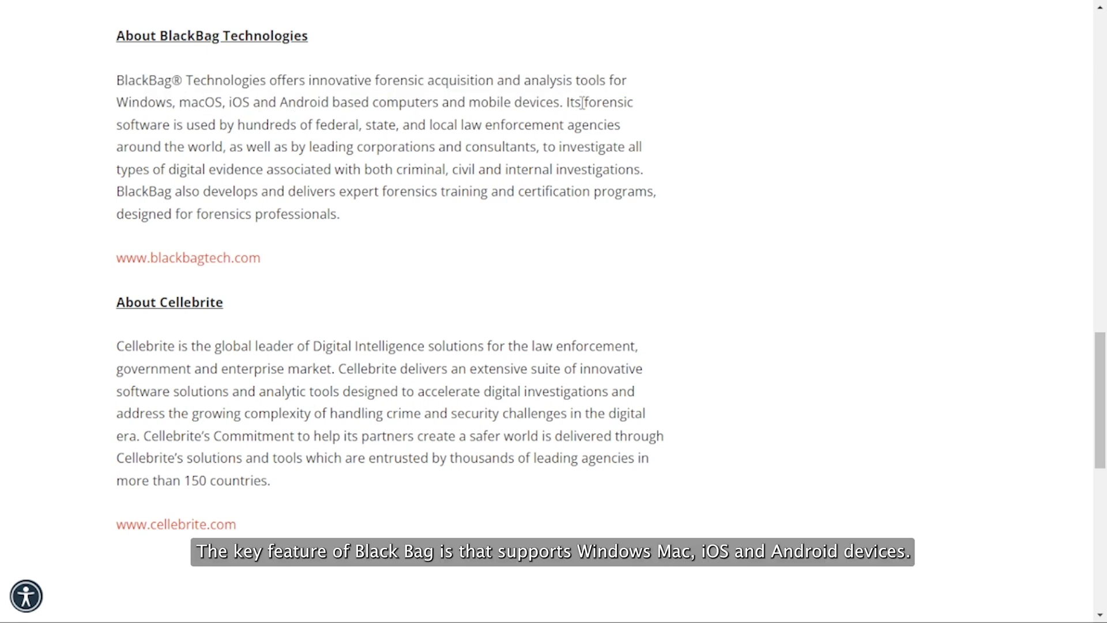
drag(585, 104, 424, 170)
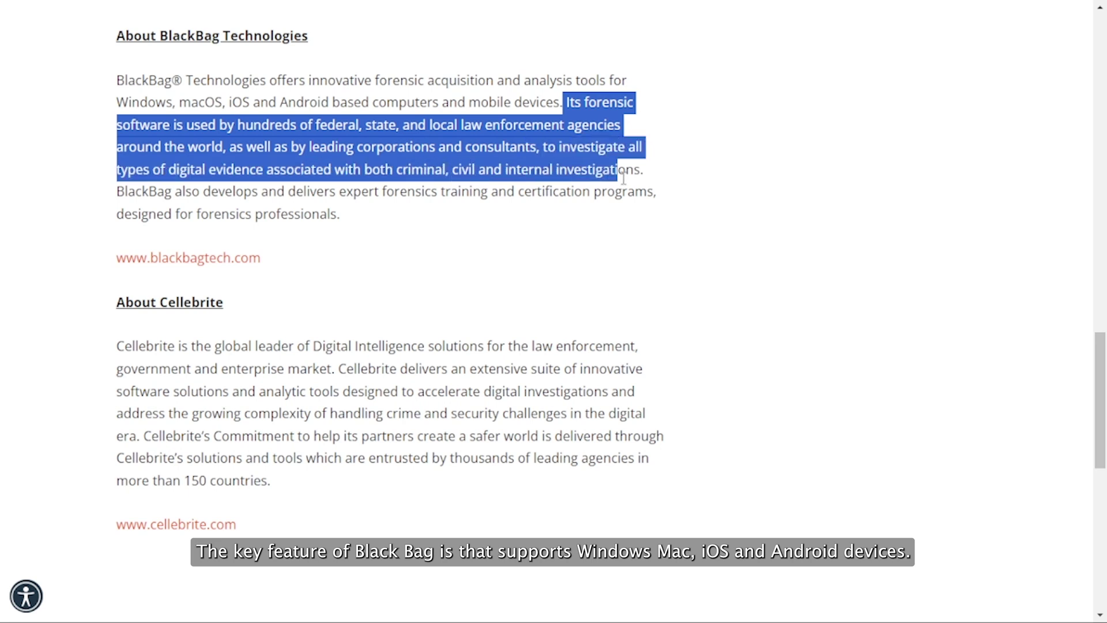
click(653, 181)
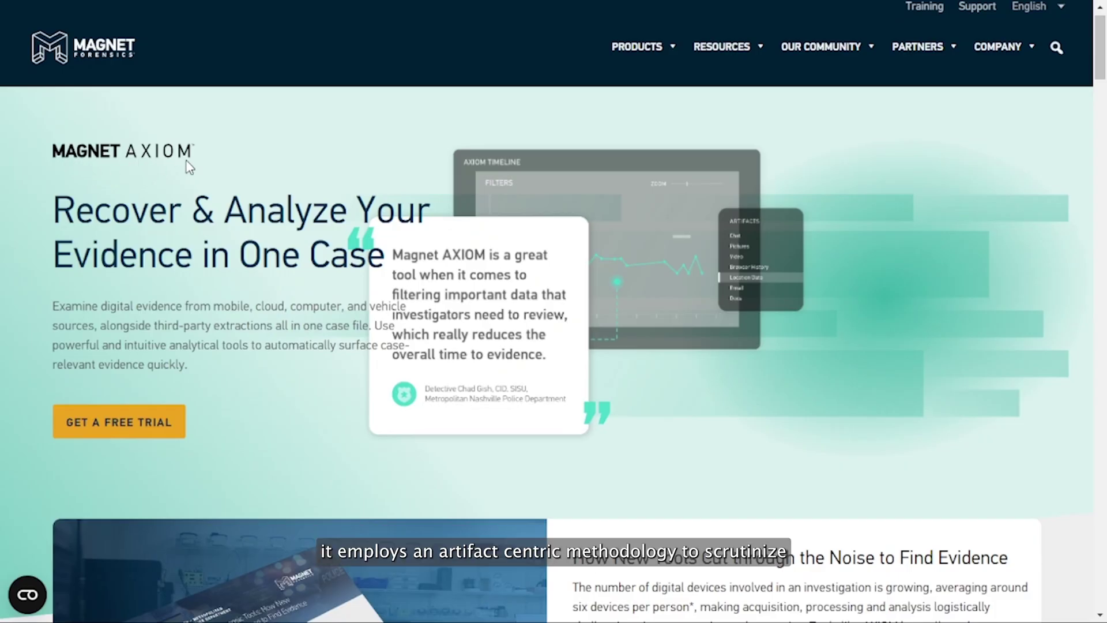
Highlight the Recover & Analyze Your Evidence hero heading, then deselect it.
drag(53, 208, 404, 260)
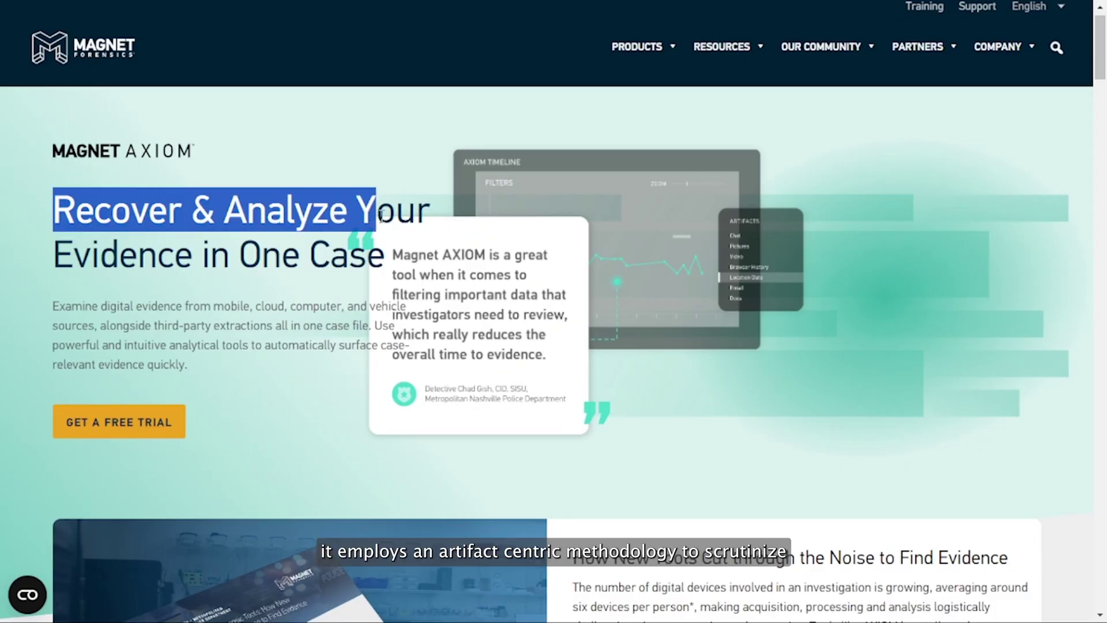
click(404, 270)
scroll(262, 328, down, 5)
scroll(262, 328, down, 5)
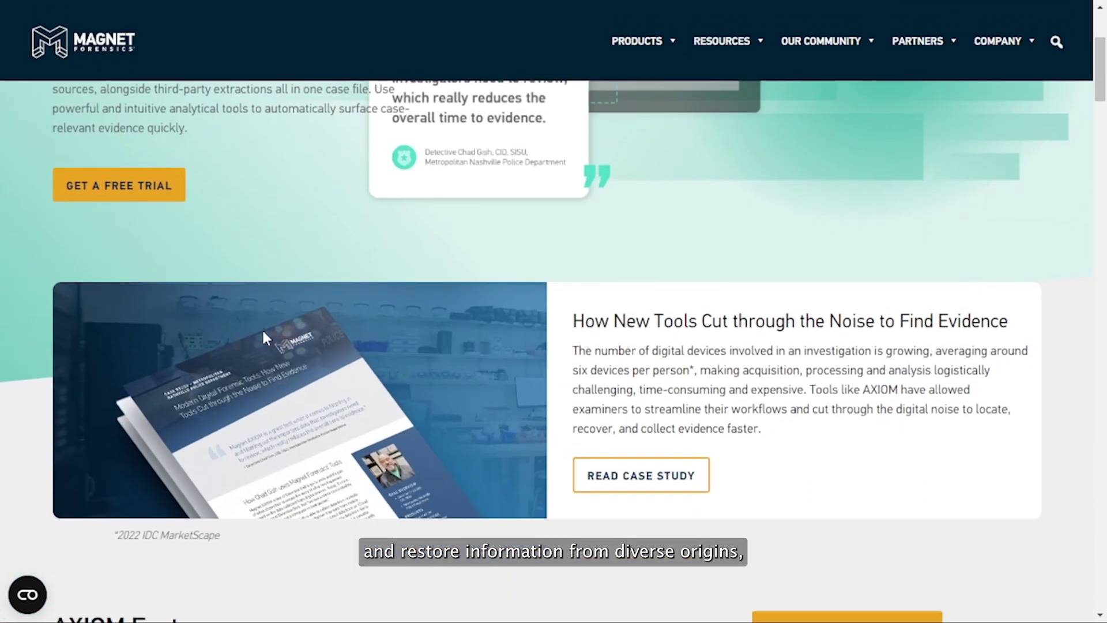
scroll(262, 328, down, 3)
scroll(265, 336, down, 4)
scroll(367, 313, down, 3)
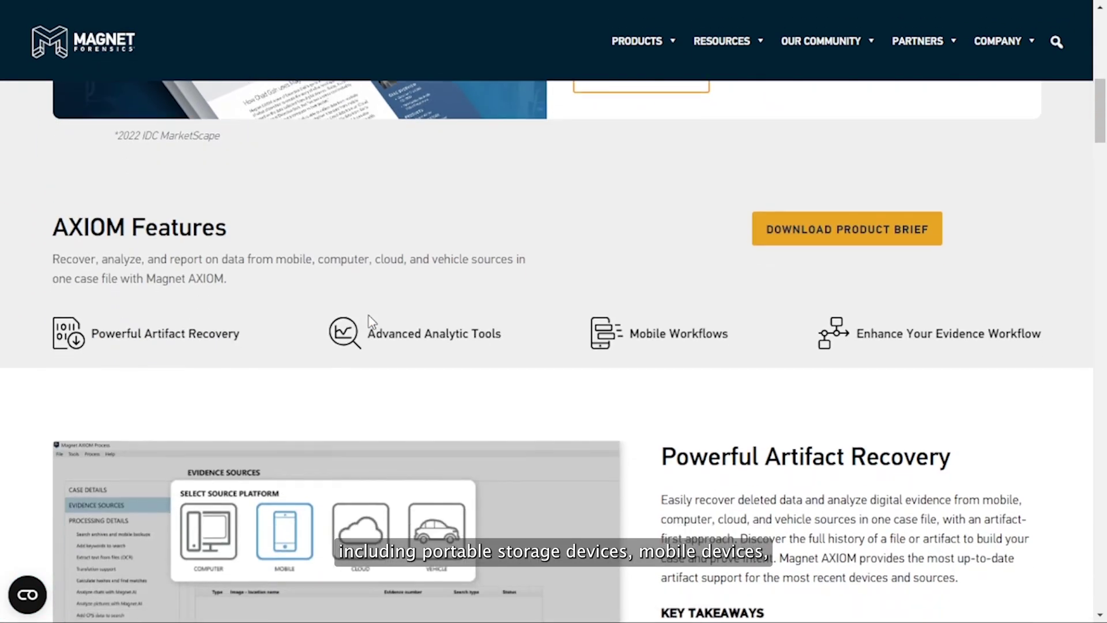
scroll(371, 320, down, 3)
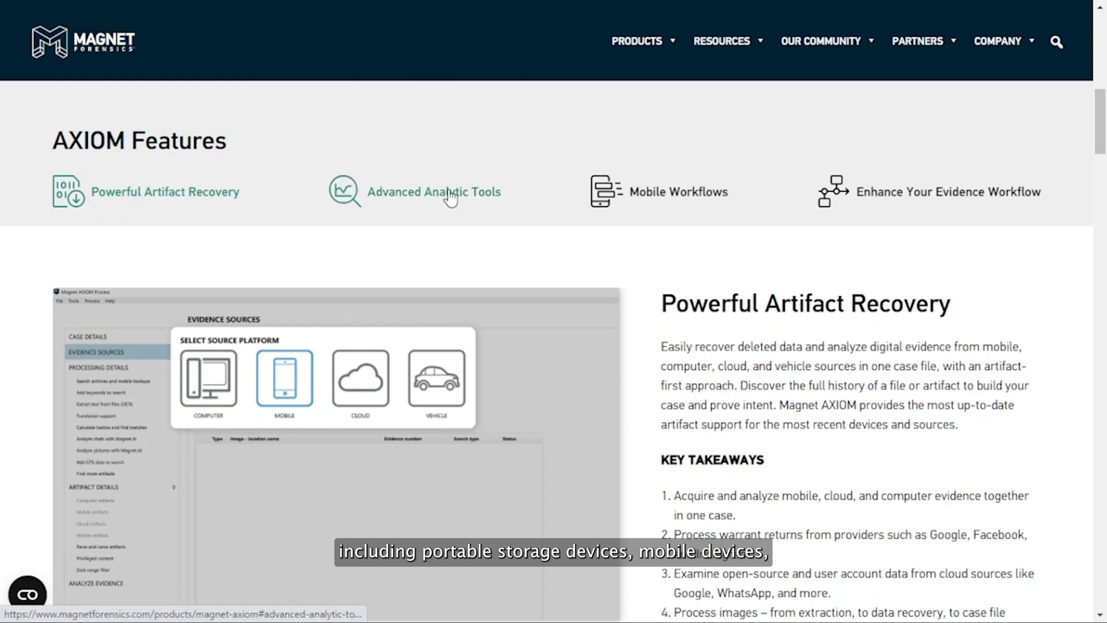
scroll(470, 439, down, 2)
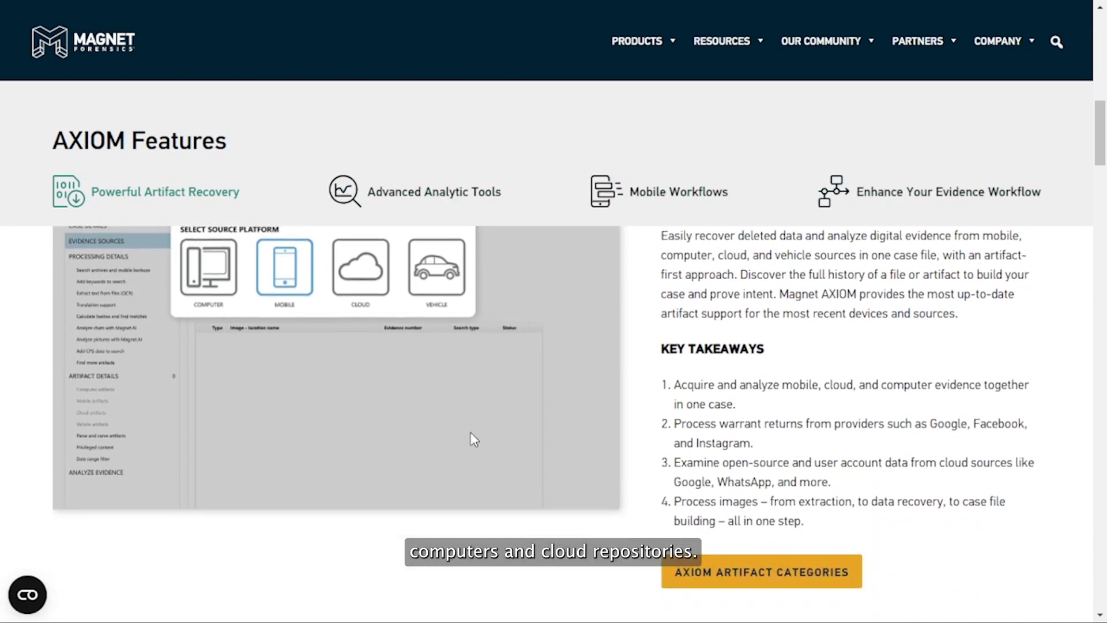
scroll(471, 439, down, 2)
scroll(471, 438, down, 4)
scroll(470, 439, down, 3)
scroll(474, 438, down, 4)
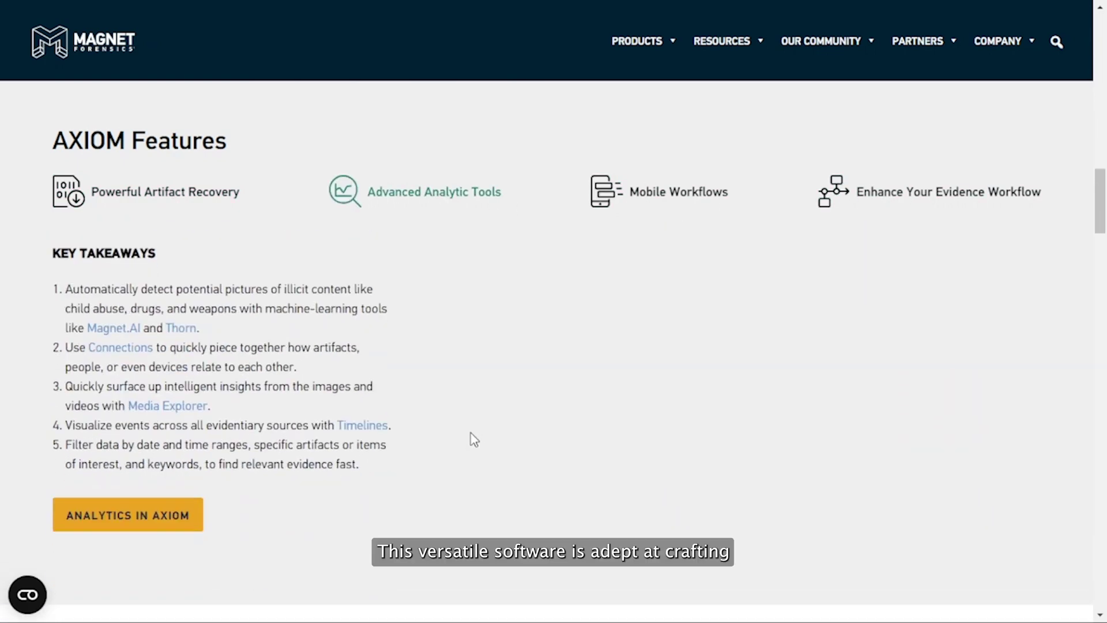
scroll(473, 439, down, 4)
scroll(473, 438, down, 2)
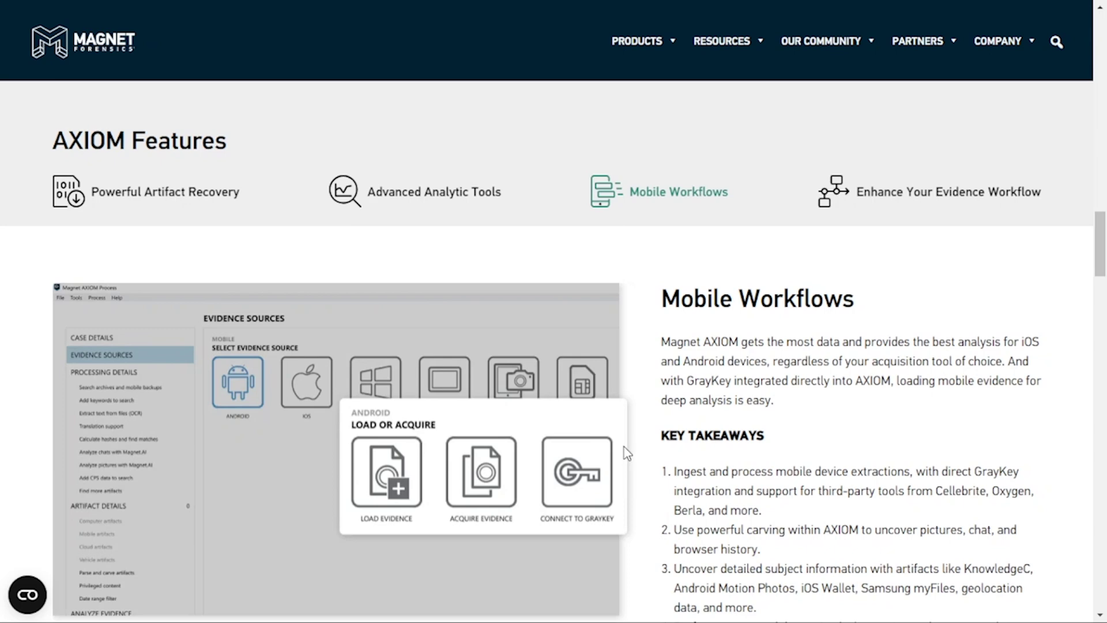
scroll(862, 525, down, 2)
scroll(861, 525, down, 2)
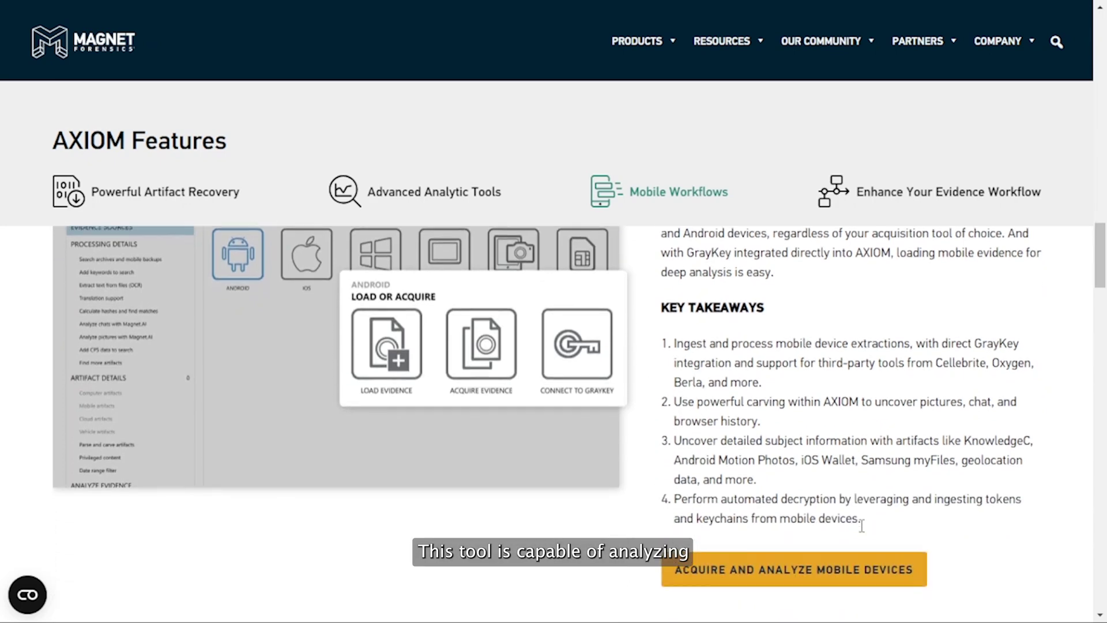
scroll(861, 528, down, 2)
scroll(862, 532, down, 2)
scroll(862, 532, down, 2)
scroll(863, 533, down, 2)
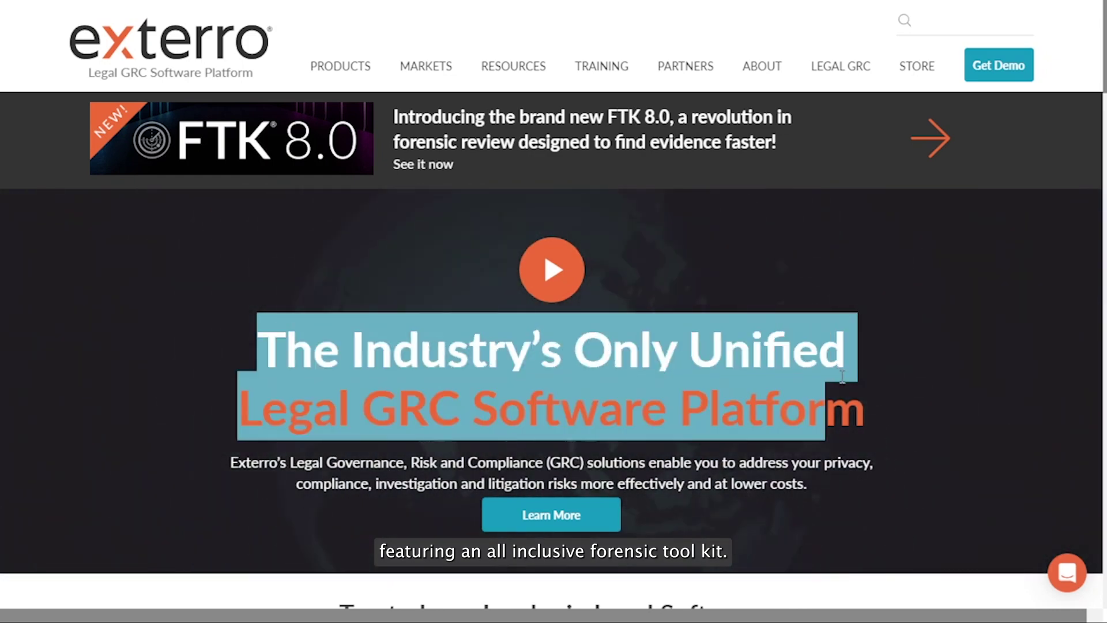
Open the FTK page and expand Decrypt Files, Parse Registry, Mobile Data and Apple file systems.
click(852, 382)
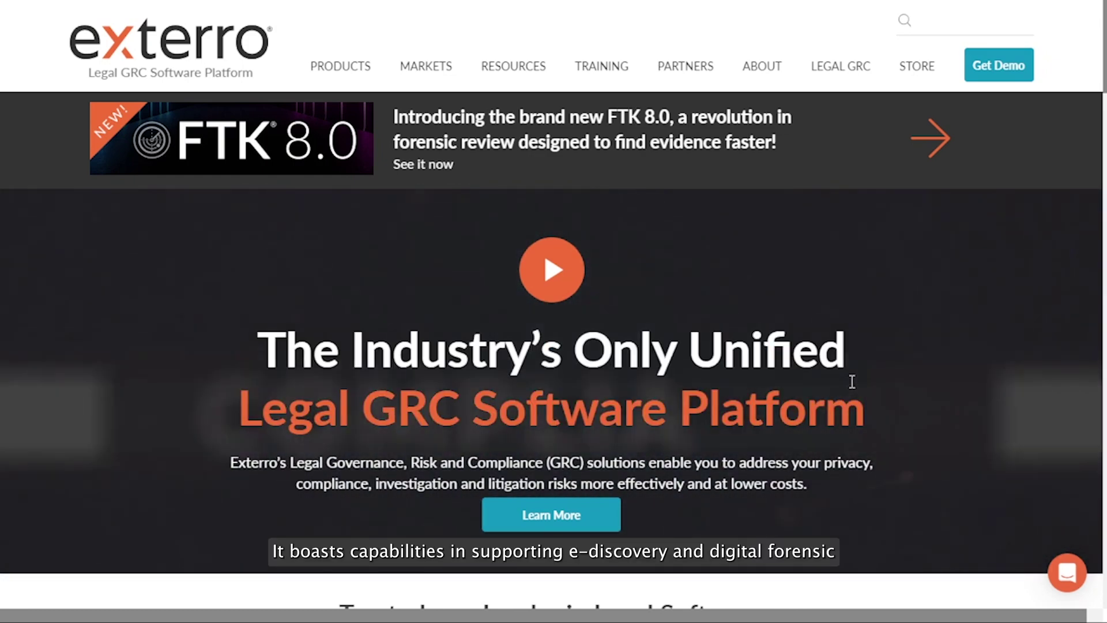
scroll(852, 382, down, 5)
scroll(852, 382, down, 5)
scroll(851, 382, down, 4)
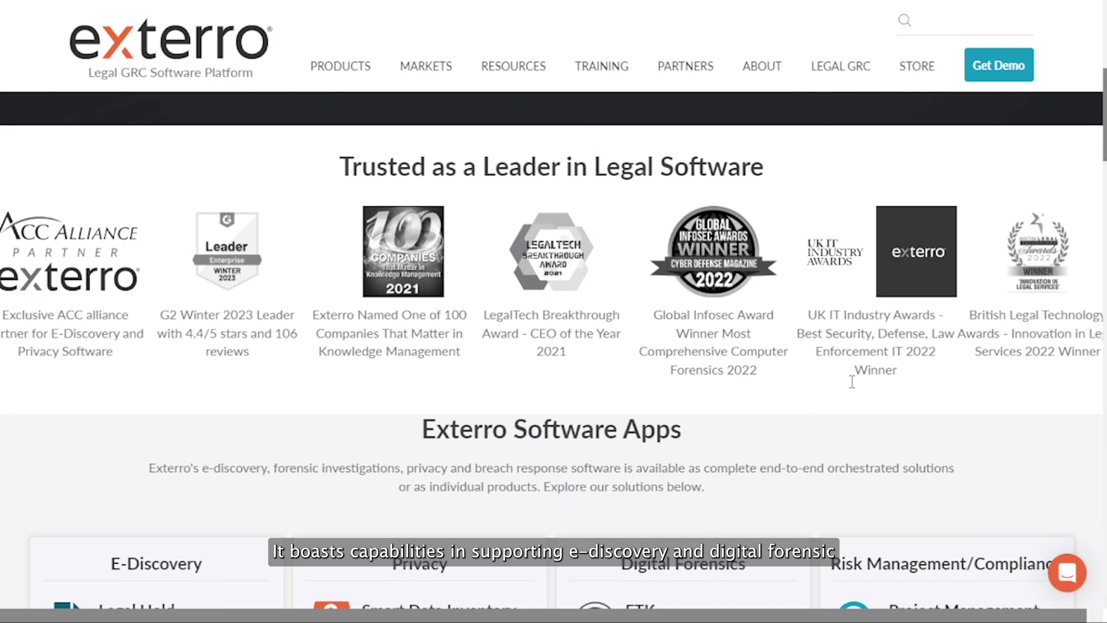
scroll(852, 383, down, 4)
scroll(852, 383, down, 3)
scroll(852, 389, down, 3)
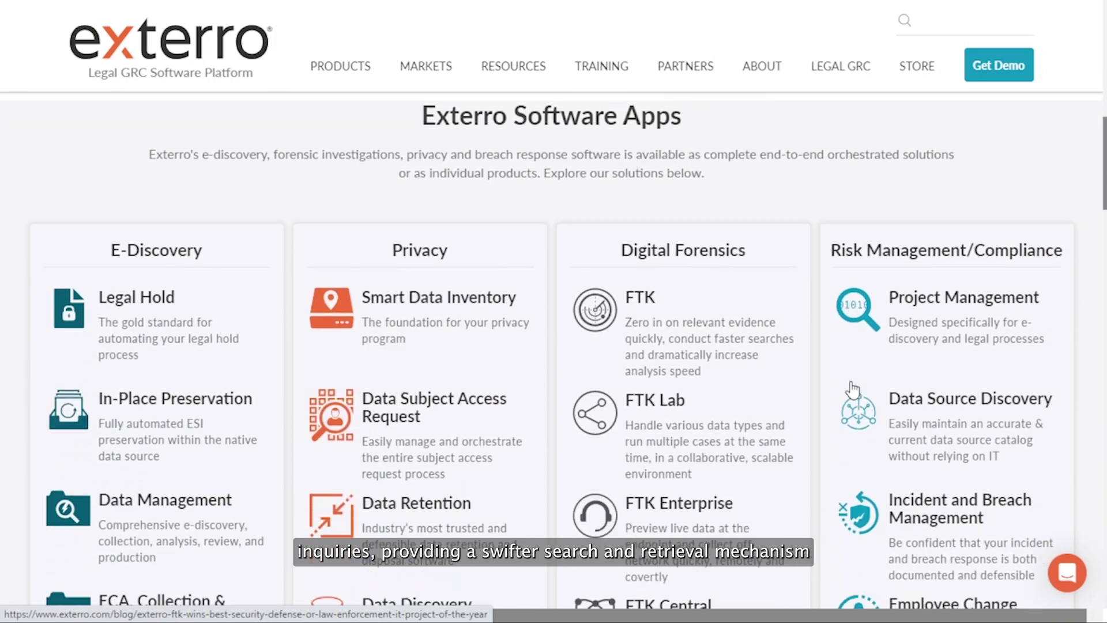
scroll(852, 389, down, 2)
scroll(852, 389, down, 1)
scroll(852, 389, down, 1)
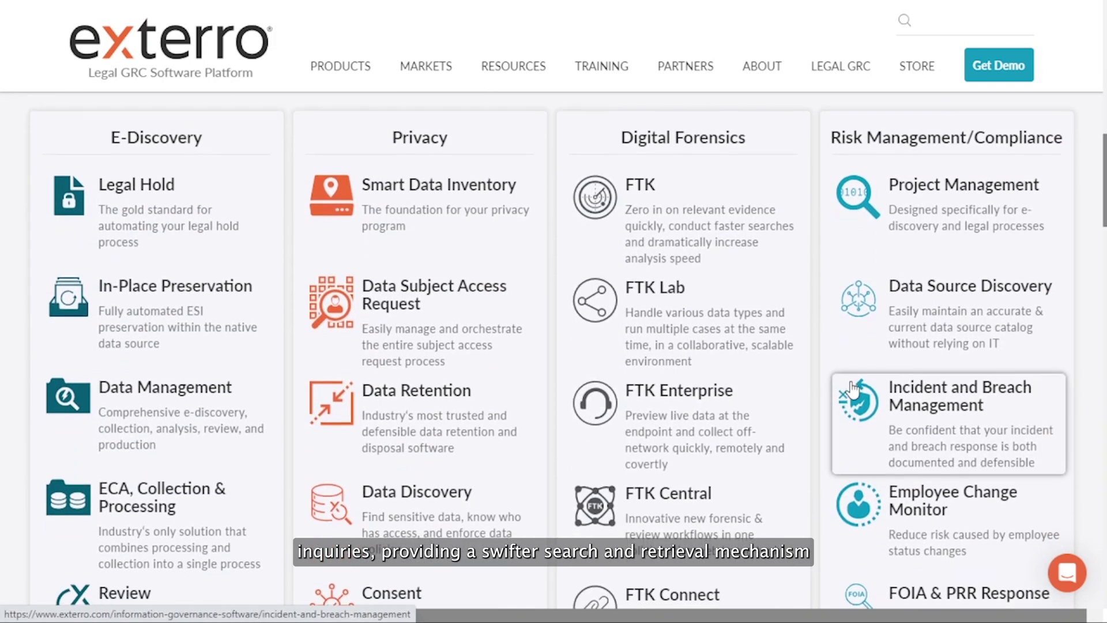
click(733, 214)
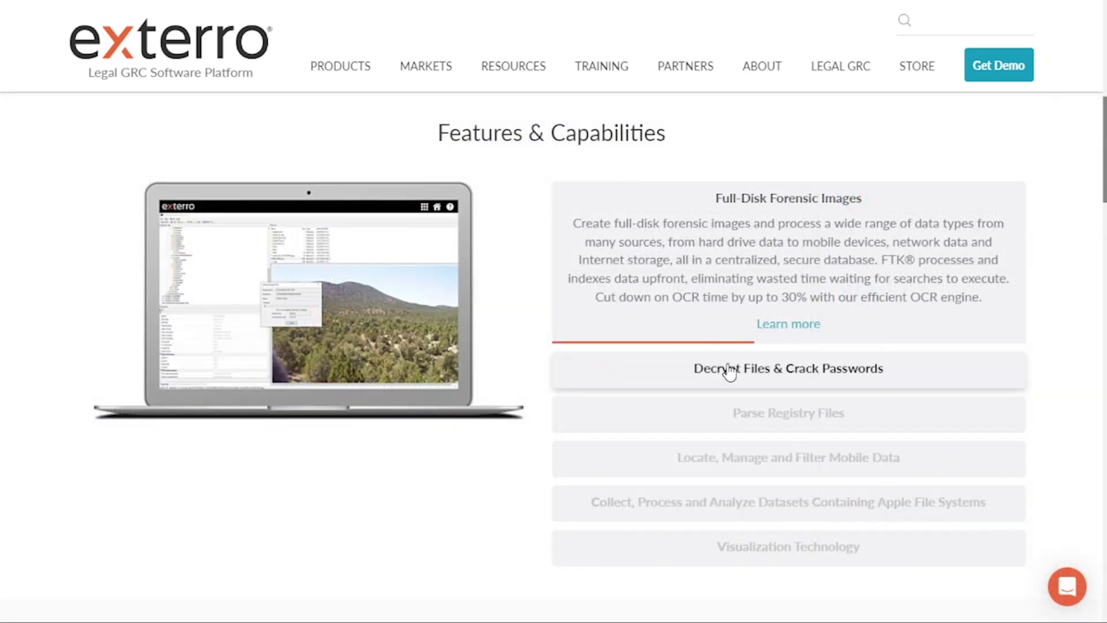
click(731, 369)
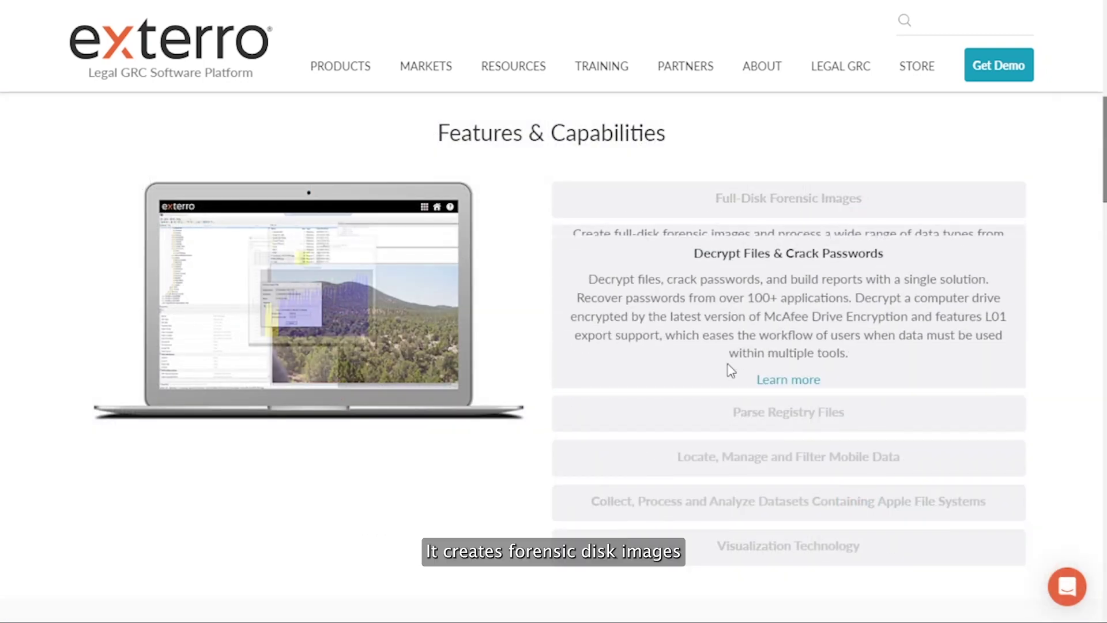
click(772, 413)
click(796, 425)
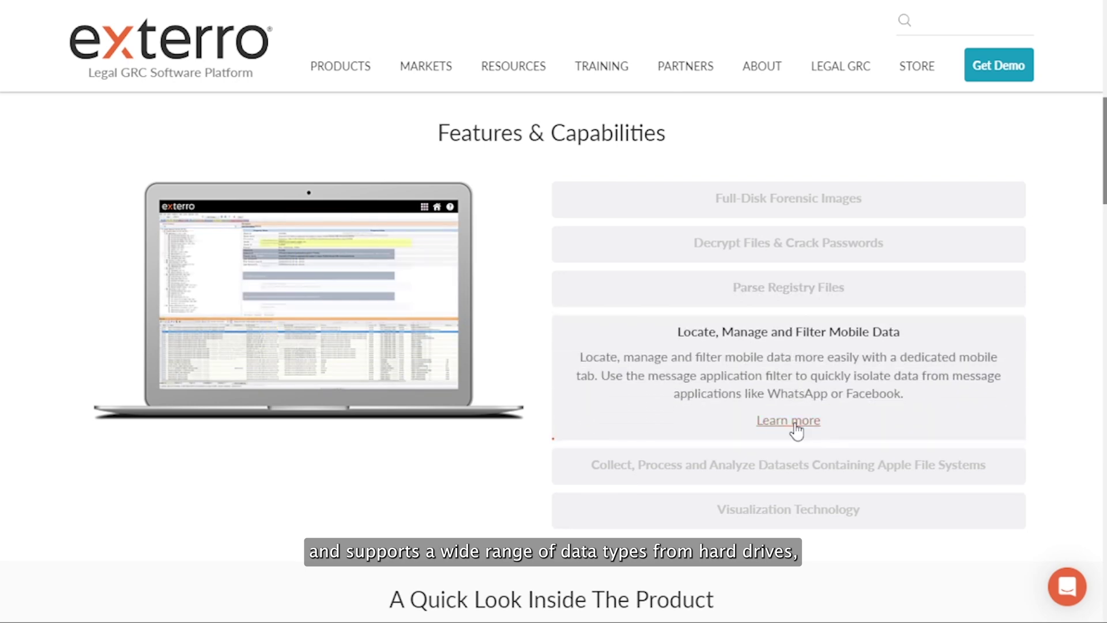
click(789, 465)
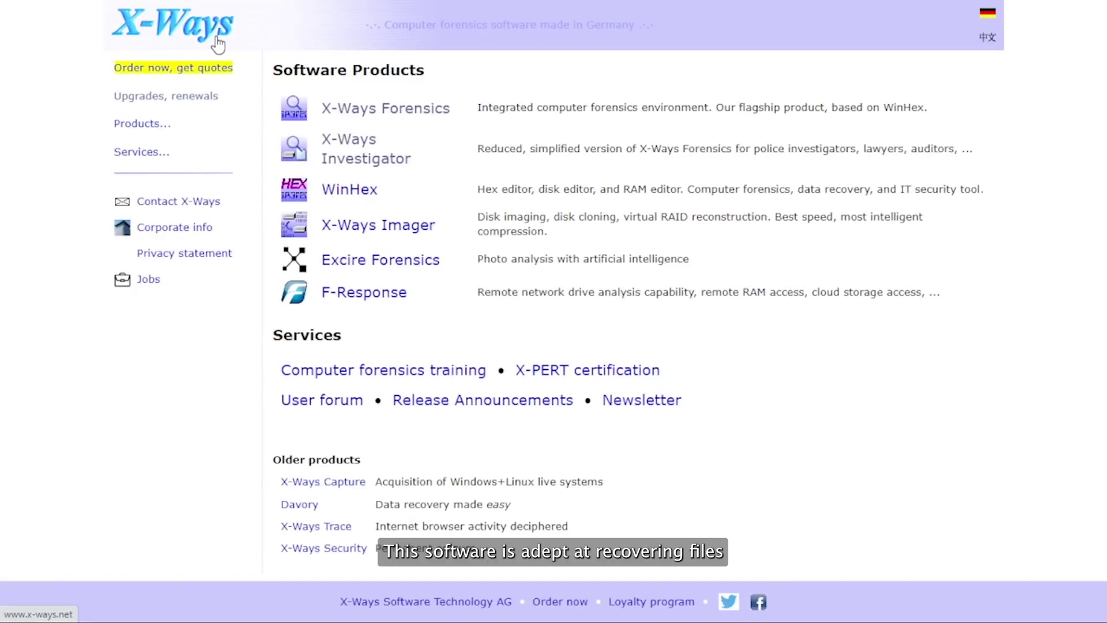
Highlight the X-Ways Forensics description line, then open the X-Ways Forensics product page.
drag(475, 110, 930, 106)
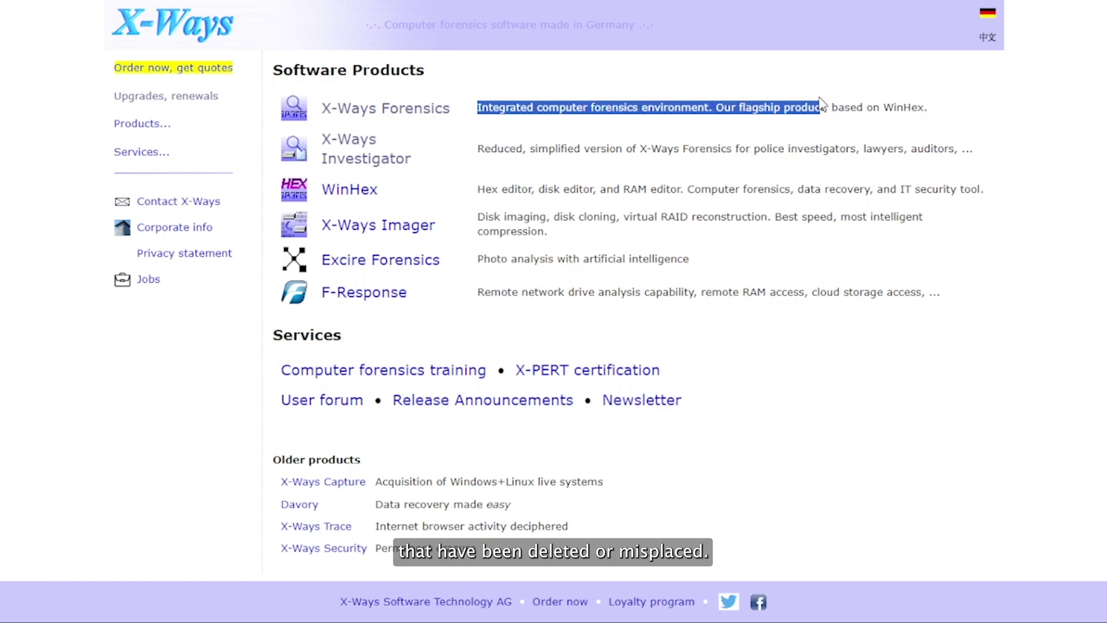
click(930, 99)
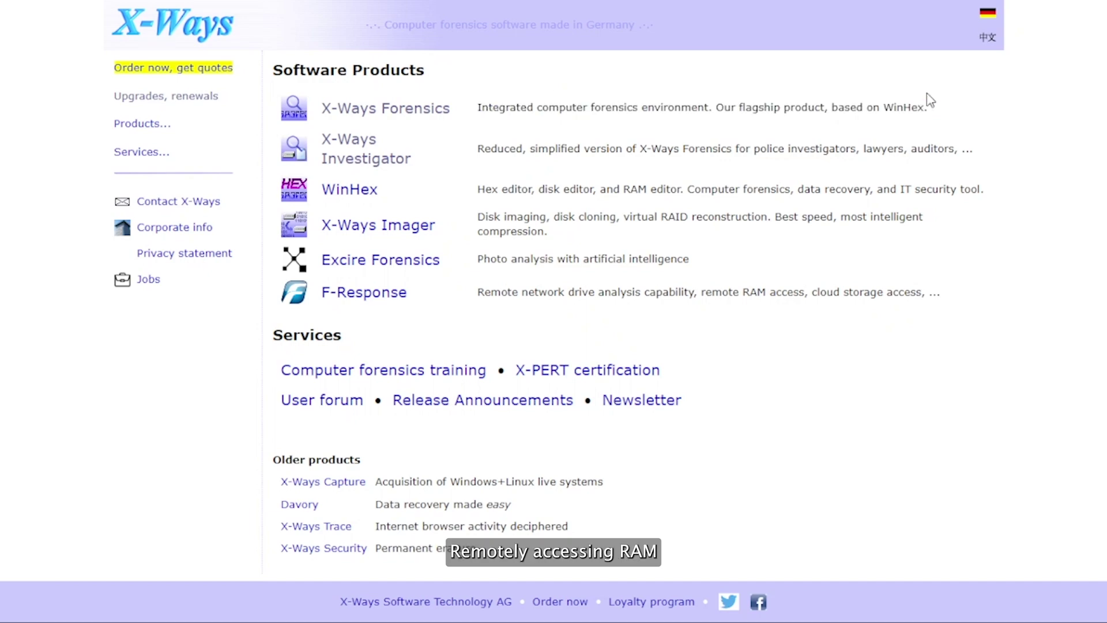
click(381, 110)
scroll(605, 259, down, 5)
scroll(809, 151, down, 5)
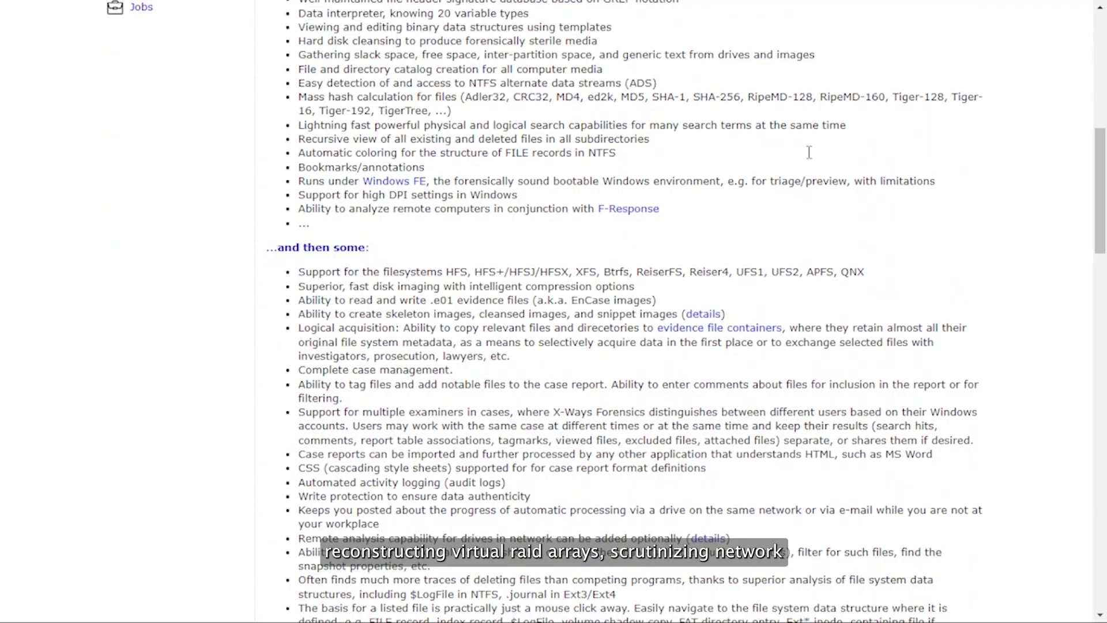
scroll(809, 151, down, 5)
scroll(809, 152, down, 5)
scroll(809, 152, down, 5)
scroll(811, 157, down, 5)
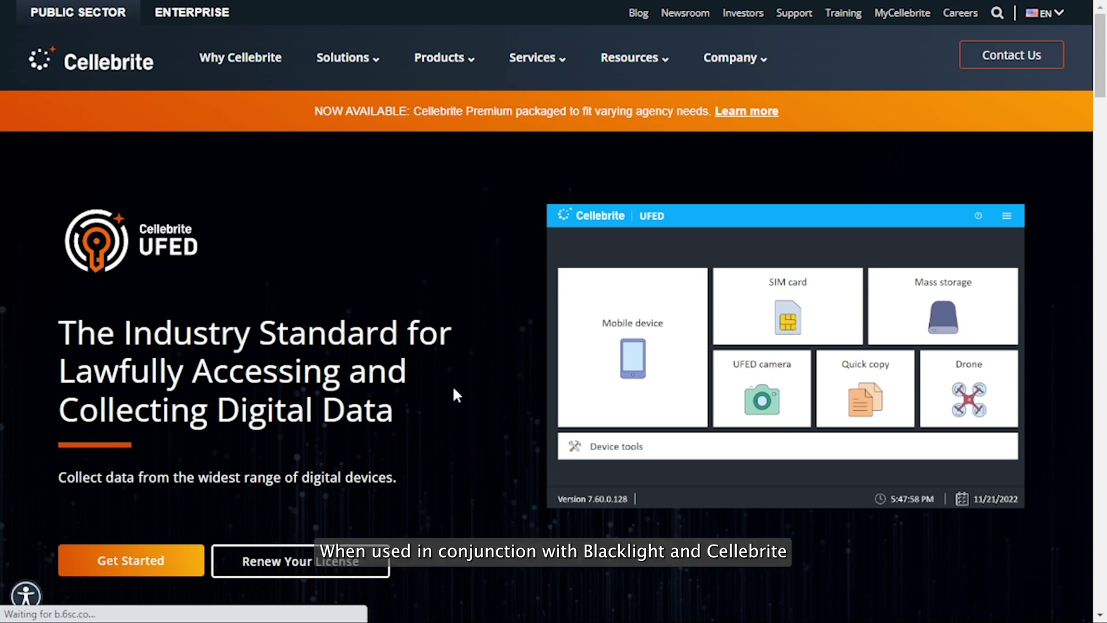
scroll(452, 385, down, 2)
scroll(452, 385, down, 3)
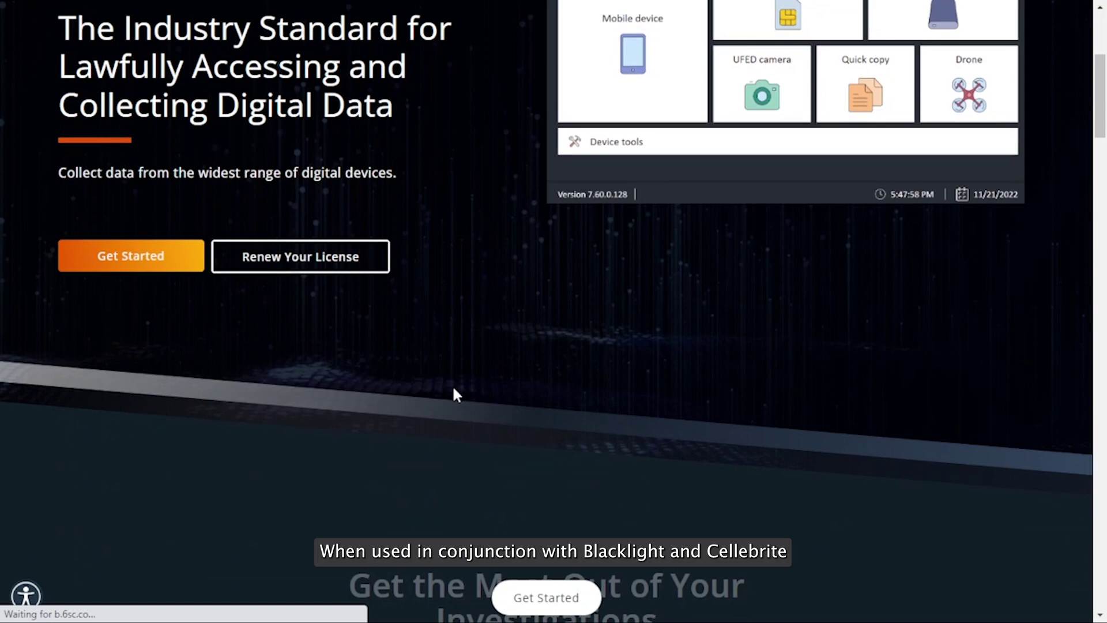
scroll(453, 385, down, 3)
scroll(452, 385, down, 2)
scroll(452, 385, down, 1)
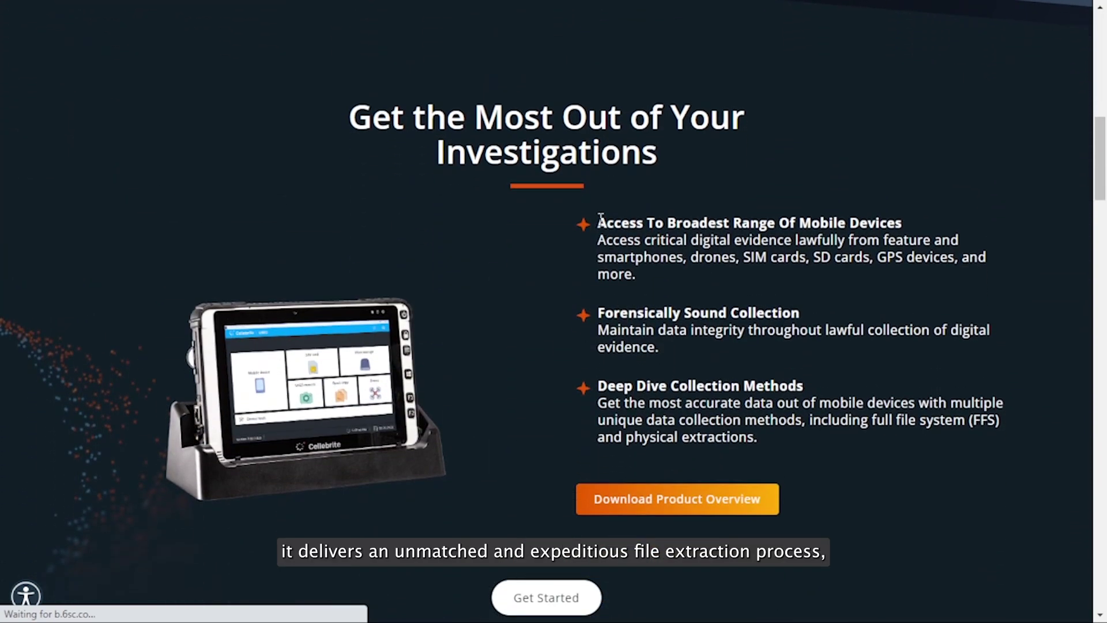
drag(598, 218, 654, 286)
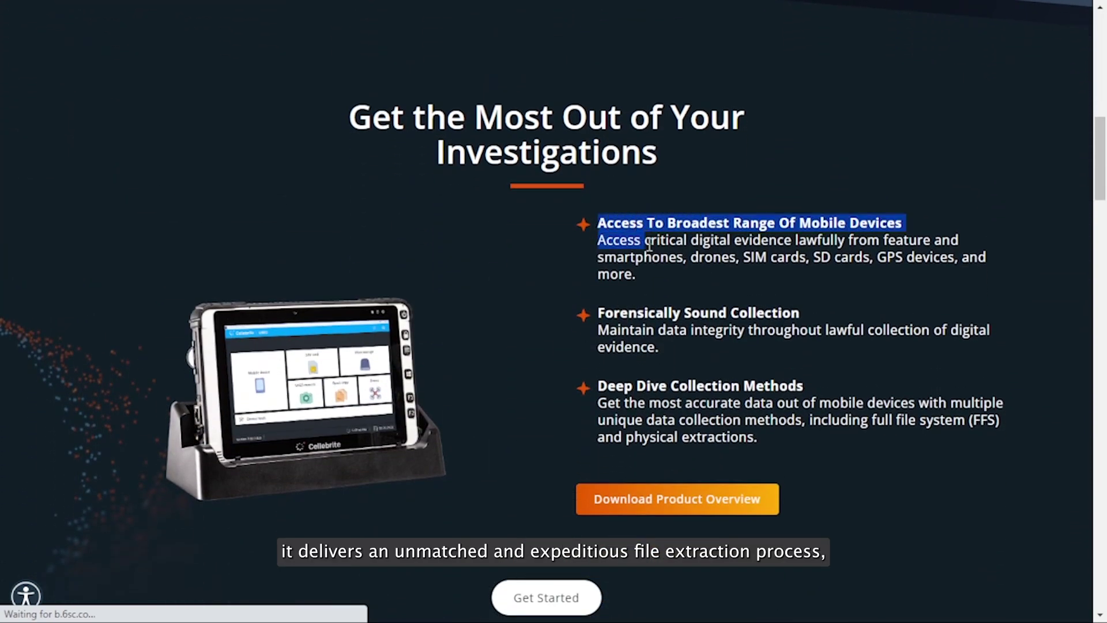
click(653, 275)
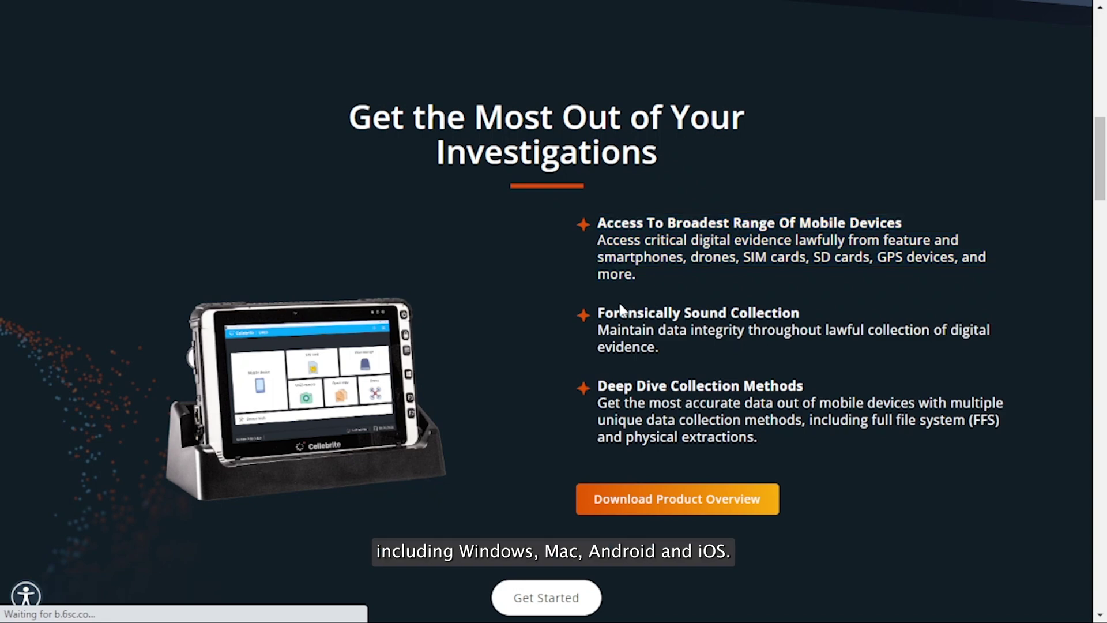
mouse_move(598, 313)
mouse_down()
mouse_move(702, 328)
mouse_move(713, 346)
mouse_up()
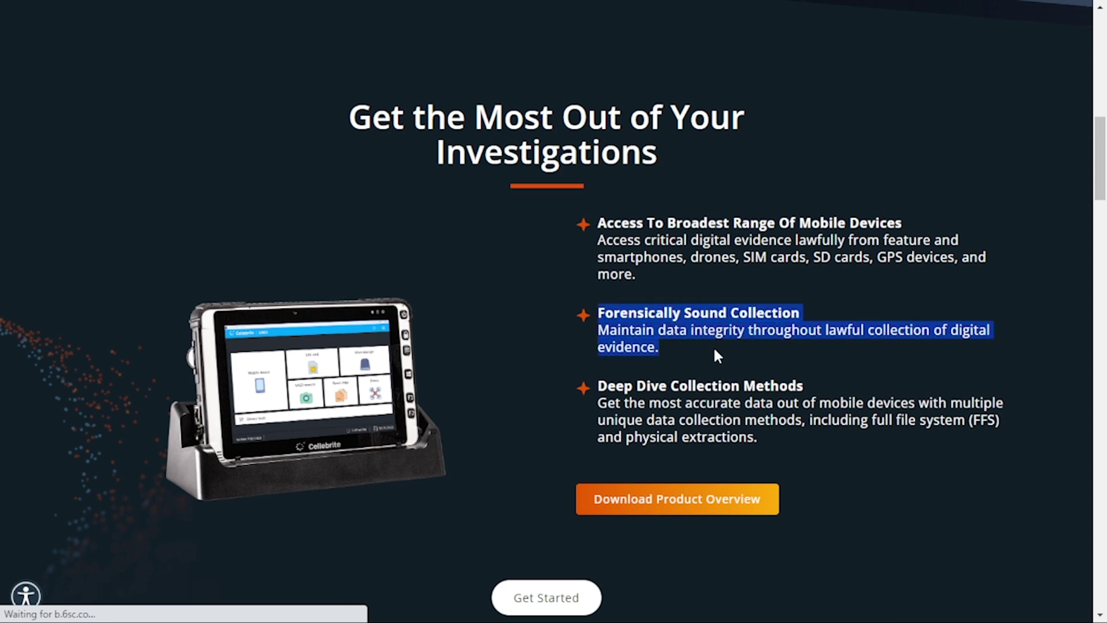
click(624, 379)
drag(598, 387, 803, 442)
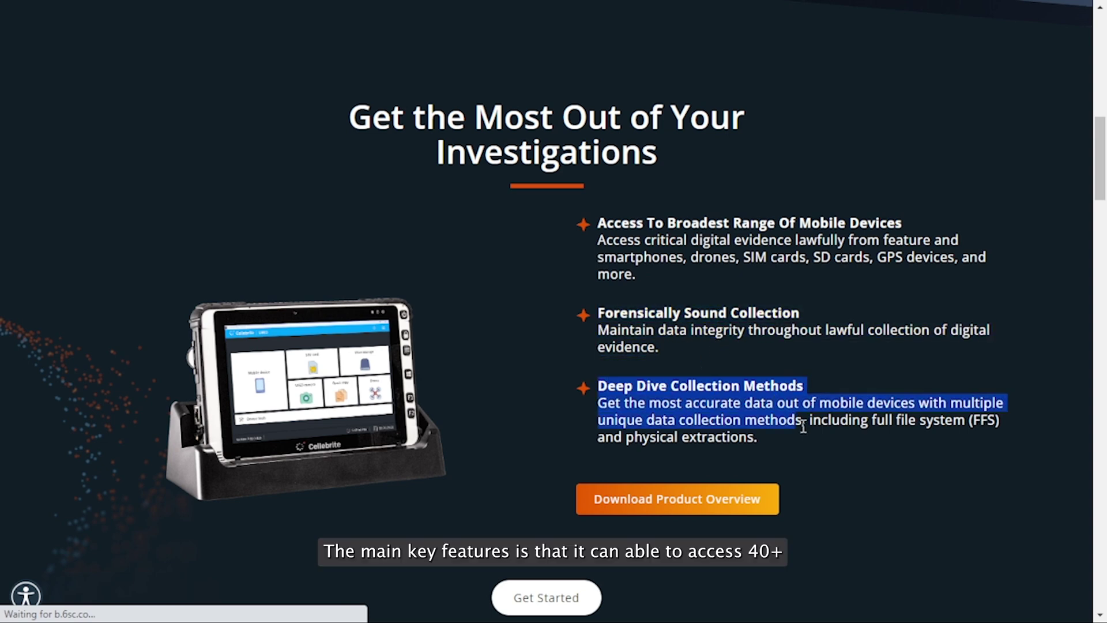
click(802, 444)
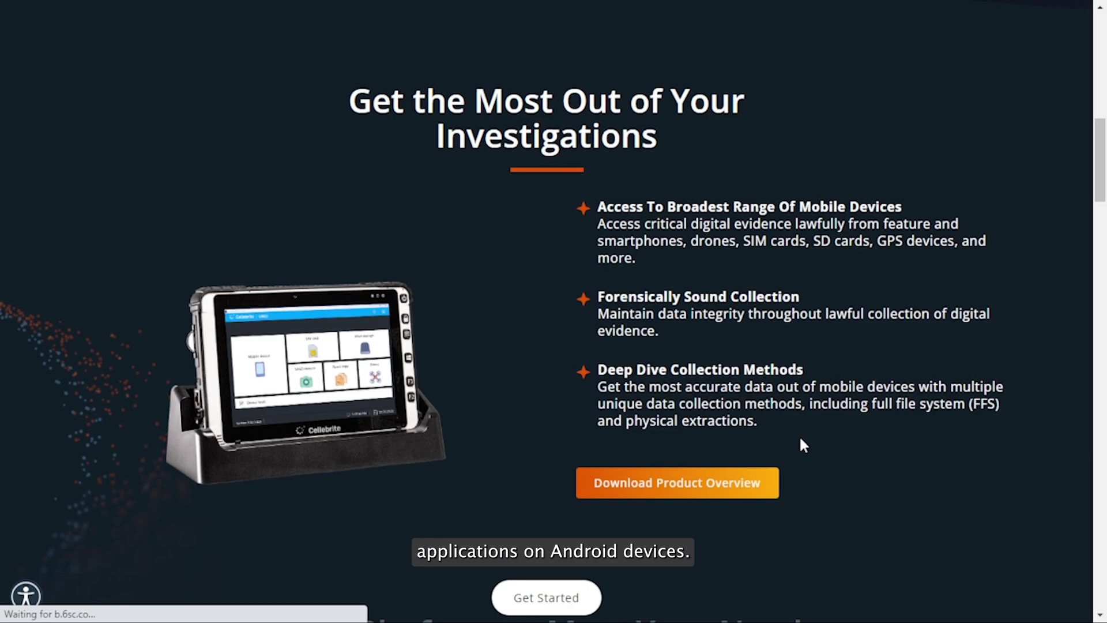
scroll(803, 444, down, 5)
scroll(803, 444, down, 2)
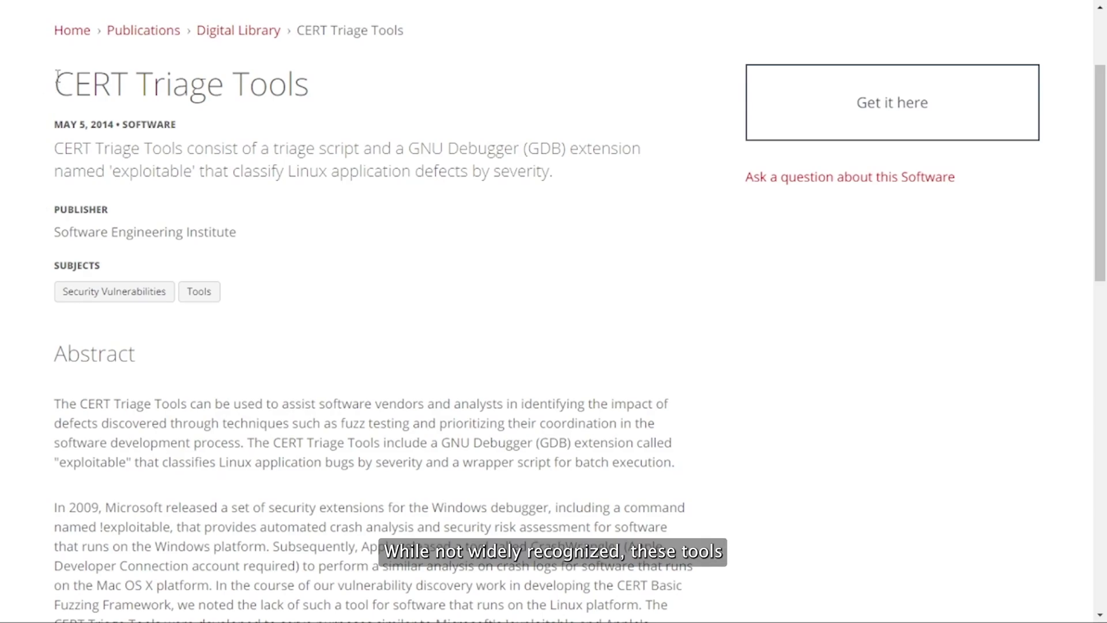
drag(55, 82, 312, 87)
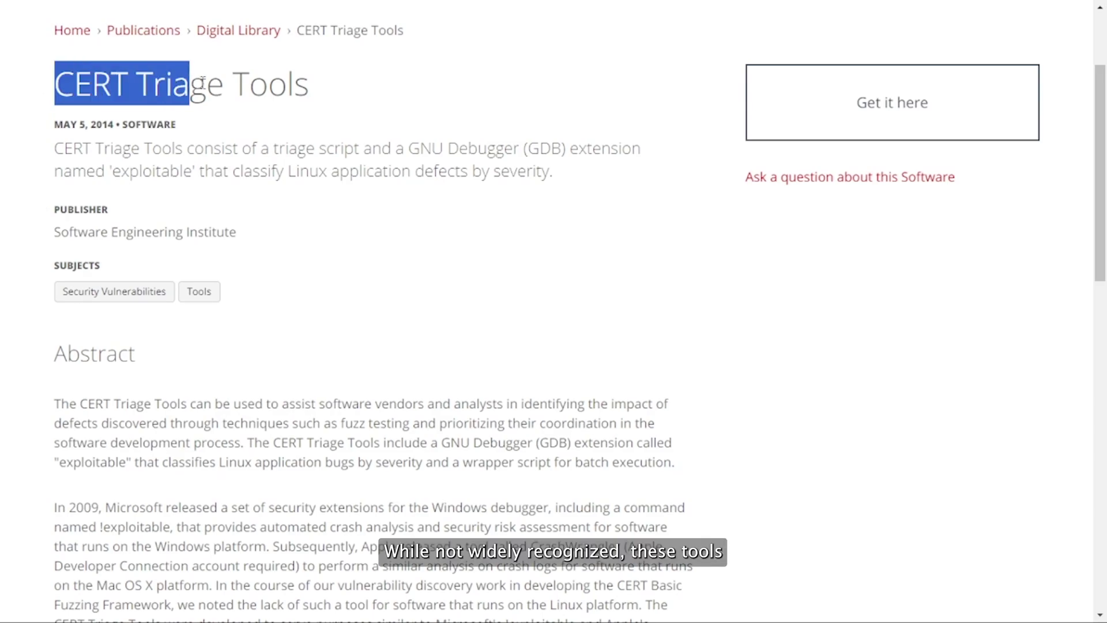
click(312, 87)
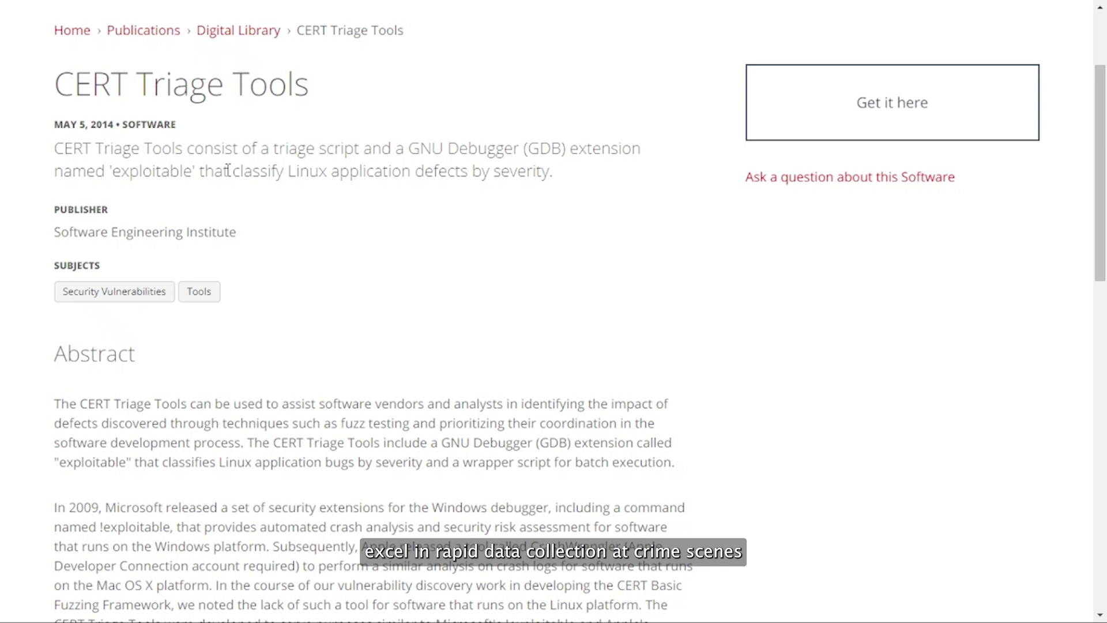
drag(228, 171, 558, 173)
click(560, 180)
scroll(560, 180, down, 4)
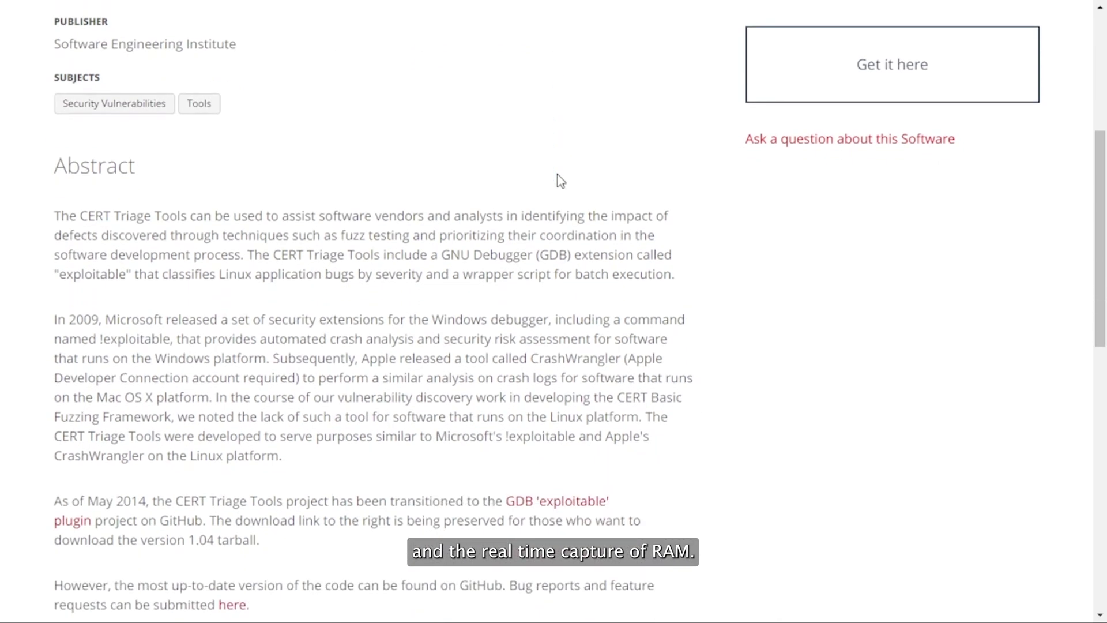
scroll(557, 180, down, 3)
scroll(558, 180, down, 1)
drag(54, 39, 690, 105)
click(689, 105)
scroll(689, 104, down, 1)
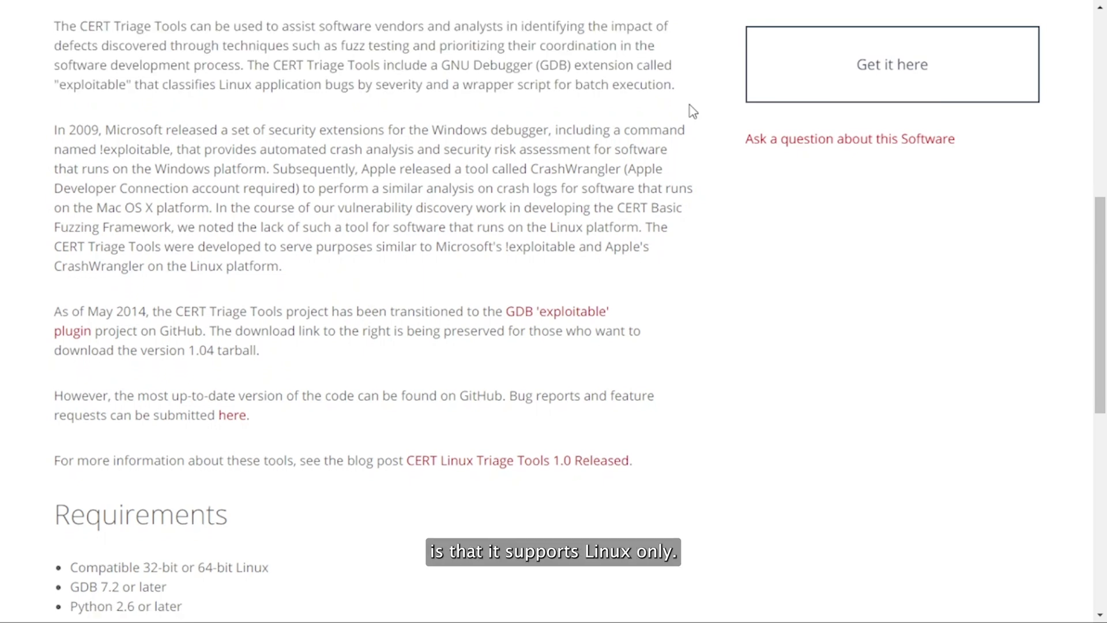
scroll(689, 104, down, 1)
drag(71, 463, 270, 466)
click(275, 467)
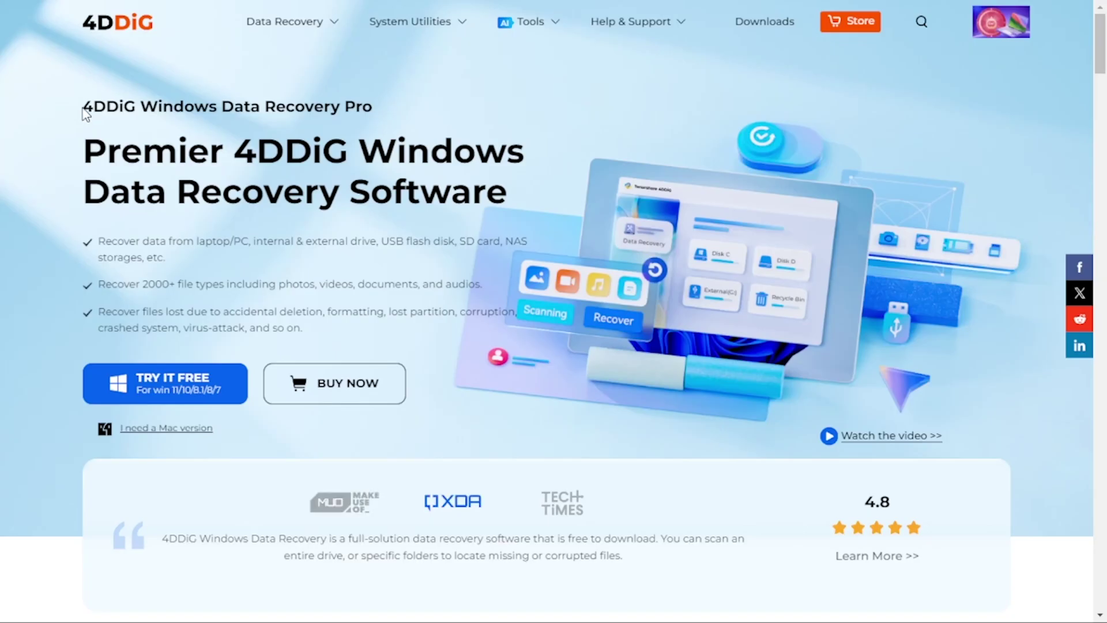
Highlight the 4DDiG Windows Data Recovery Pro name and its storage-device and lost-file bullets.
drag(84, 103, 374, 105)
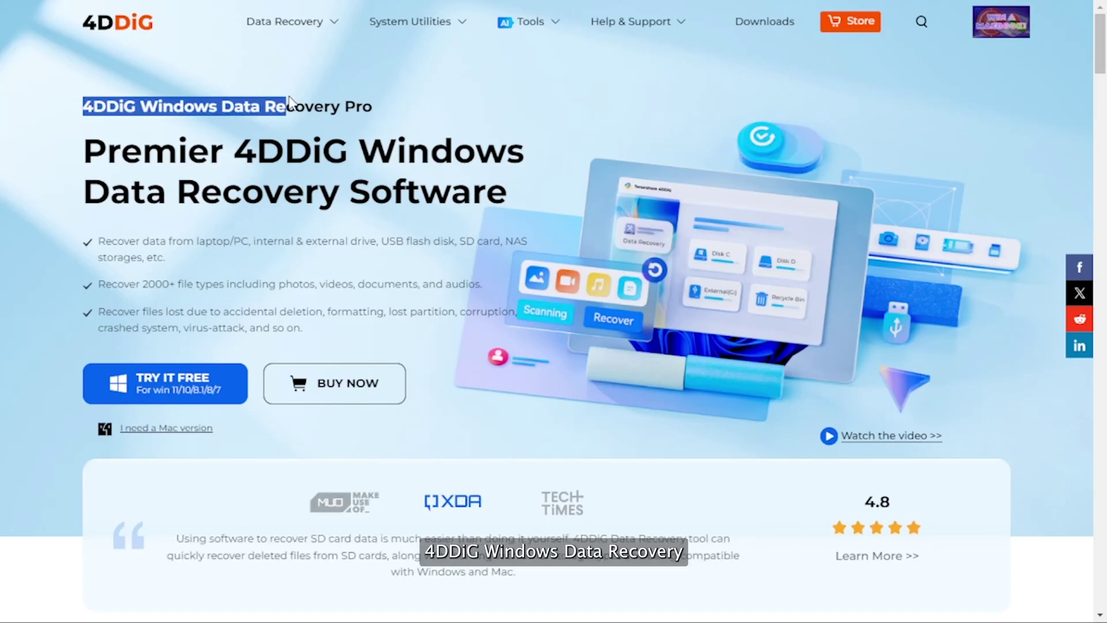
click(372, 103)
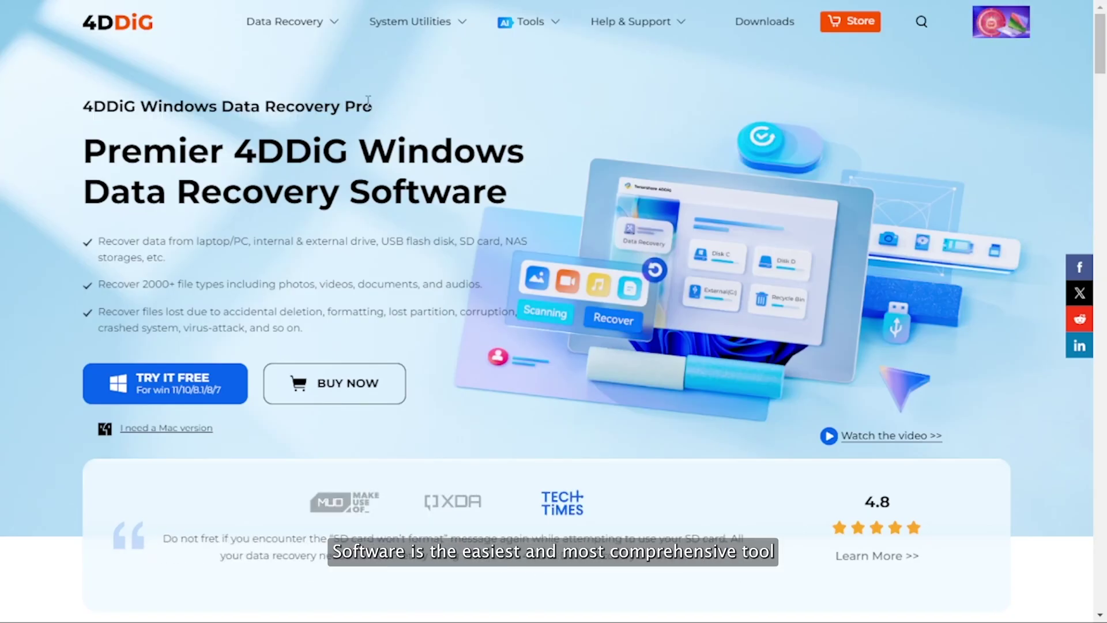
drag(99, 240, 195, 263)
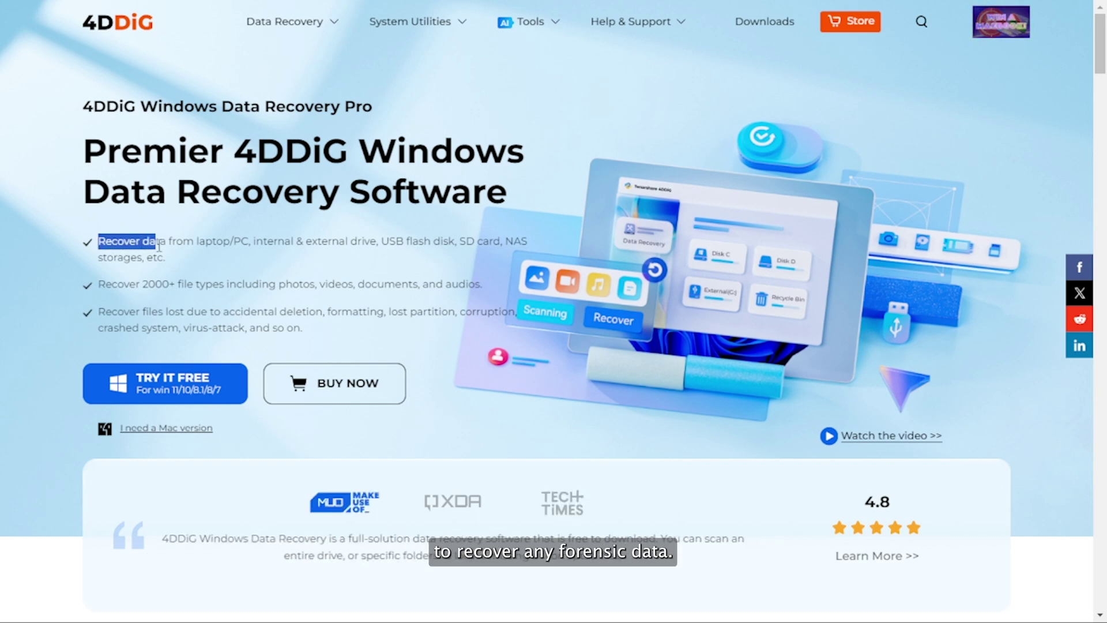
click(197, 264)
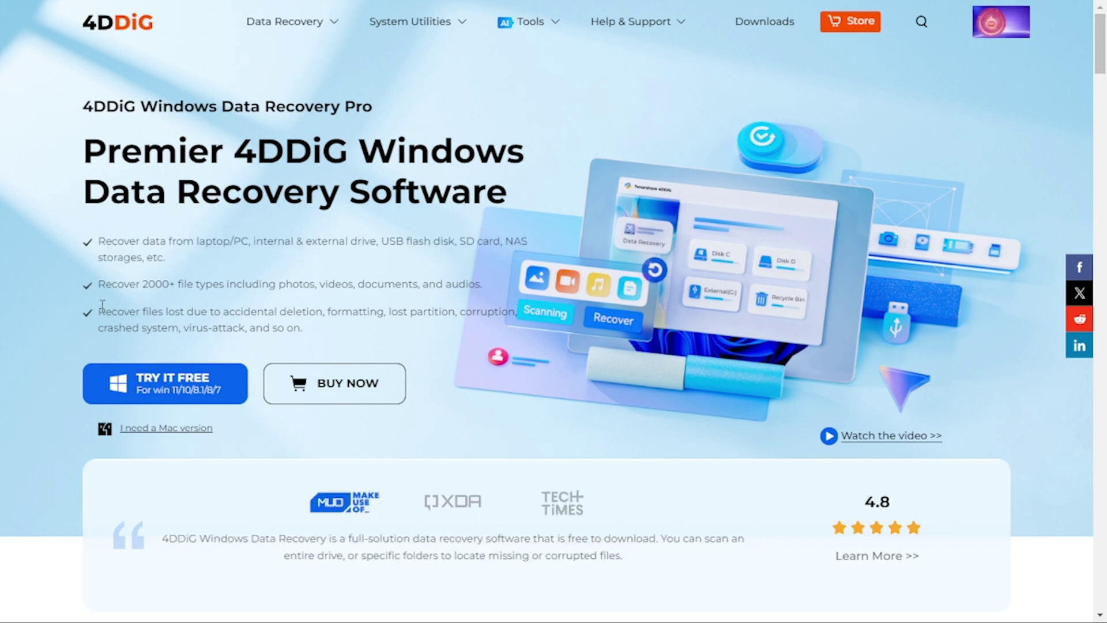
drag(99, 311, 316, 331)
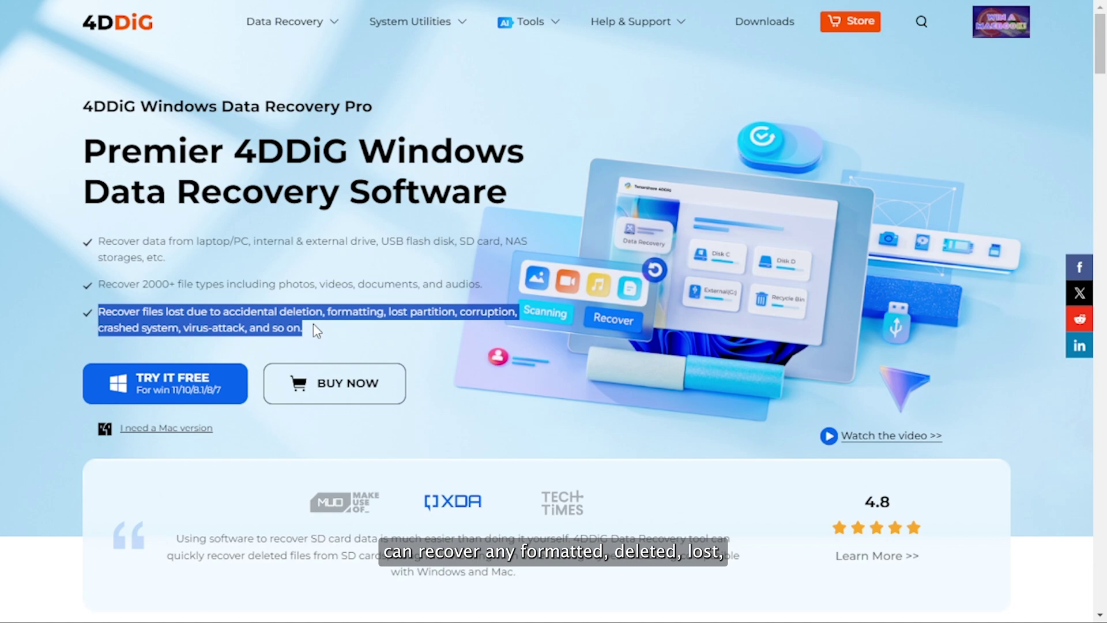
click(314, 327)
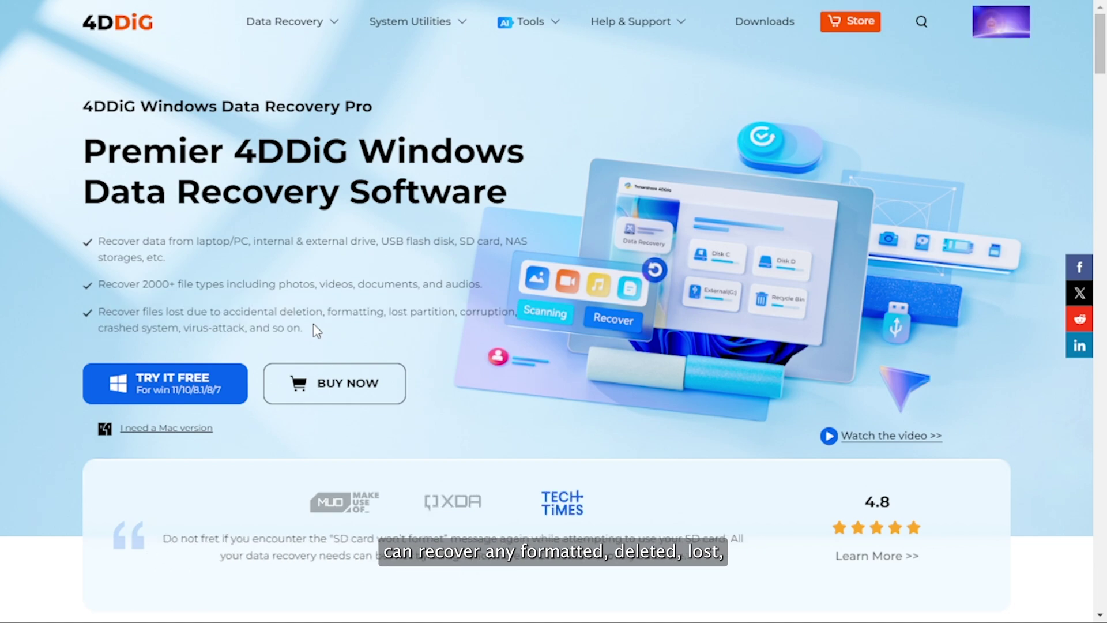
scroll(339, 338, down, 3)
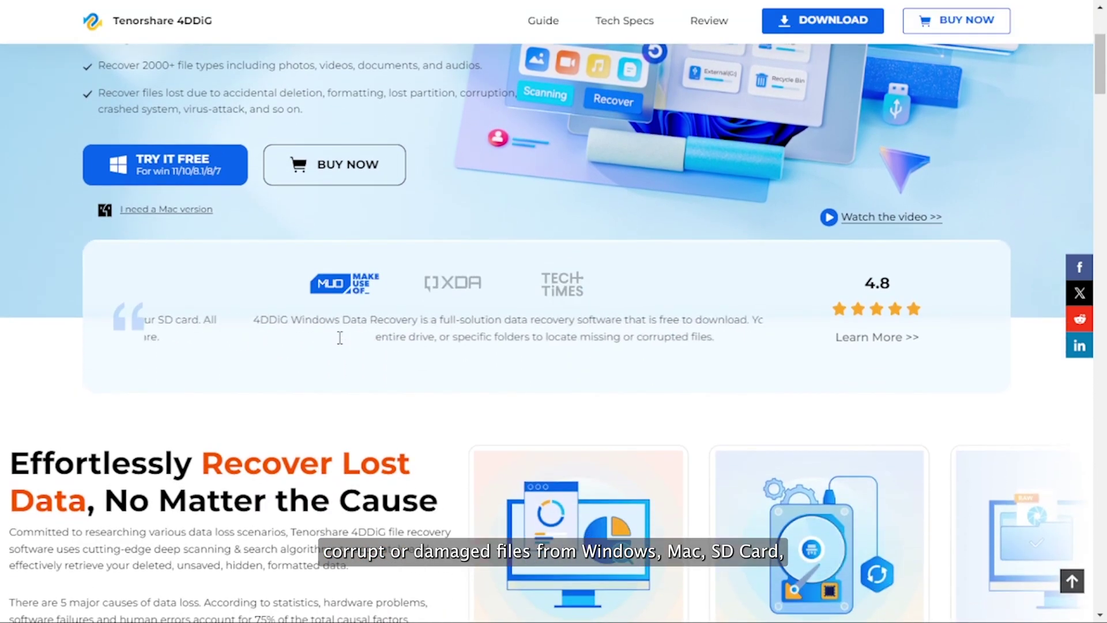
scroll(338, 338, down, 5)
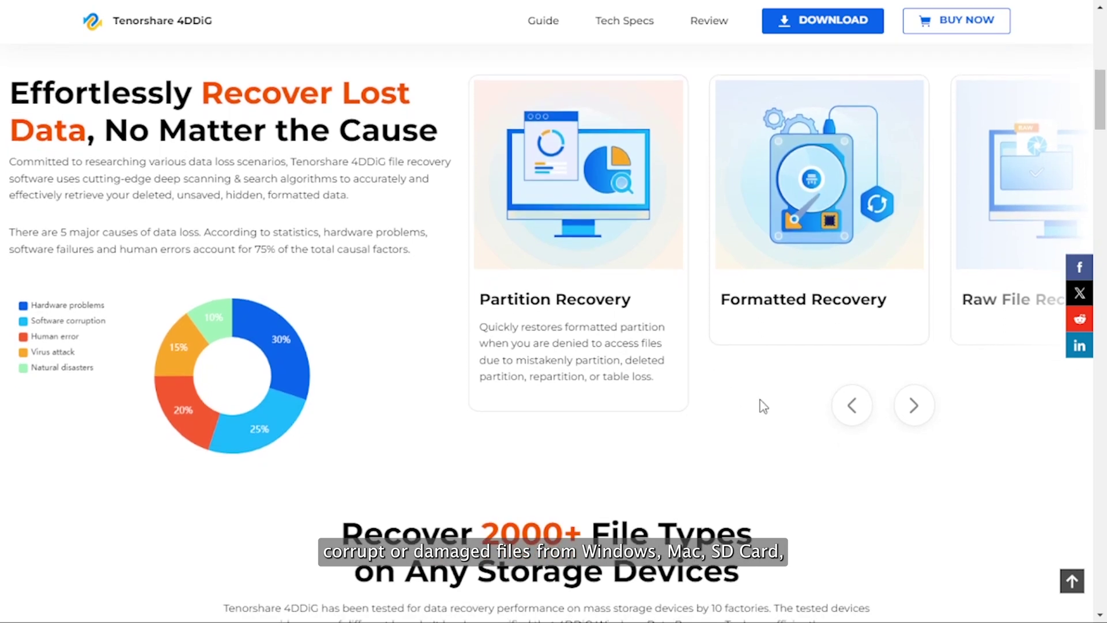
Page the recovery scenario cards forward and back, then highlight the Recover 2000+ File Types heading.
click(915, 406)
click(915, 405)
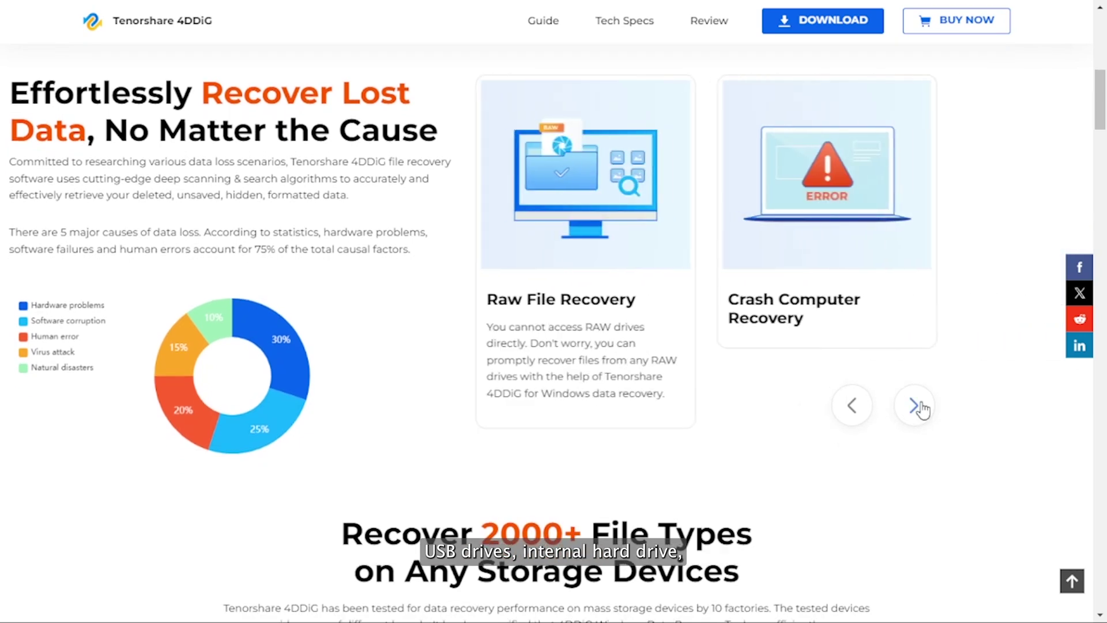
click(918, 406)
click(855, 405)
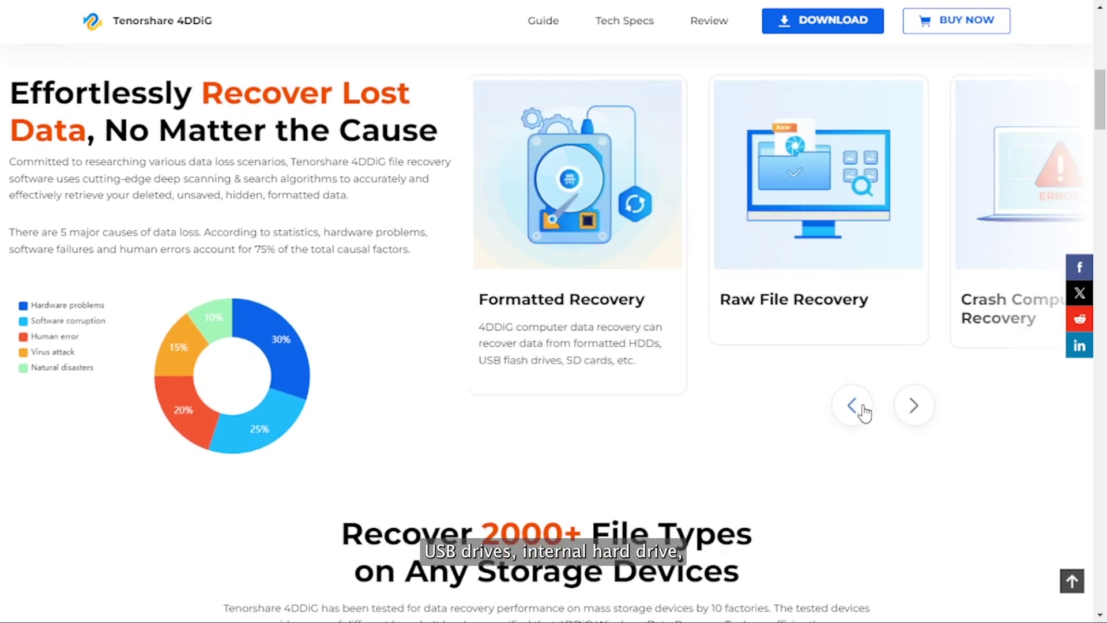
scroll(862, 405, down, 3)
scroll(862, 405, down, 3)
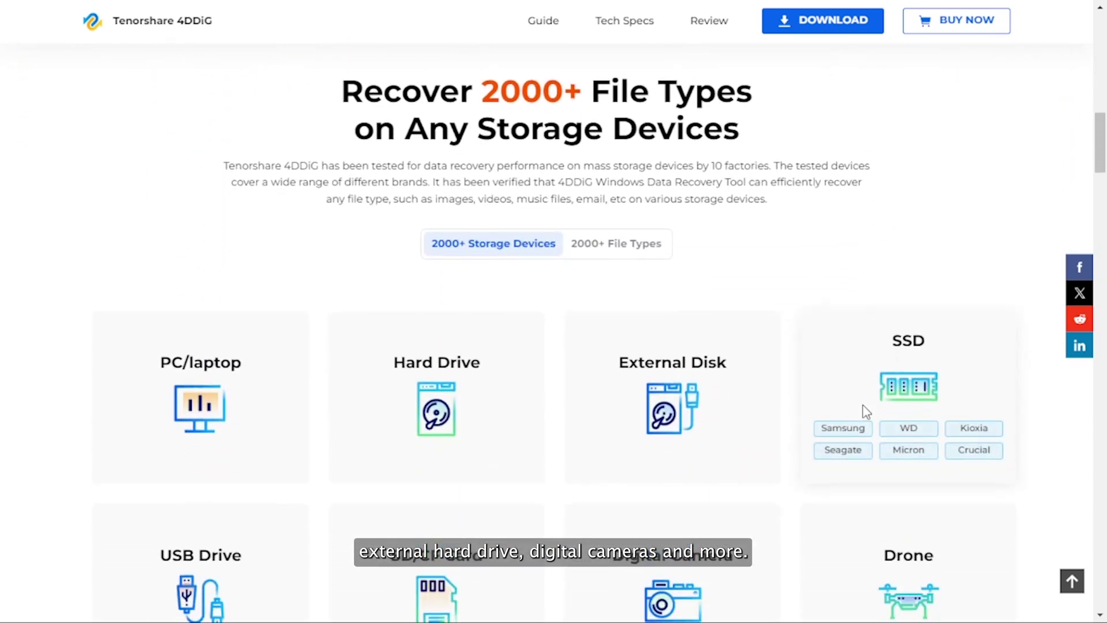
drag(342, 93, 744, 129)
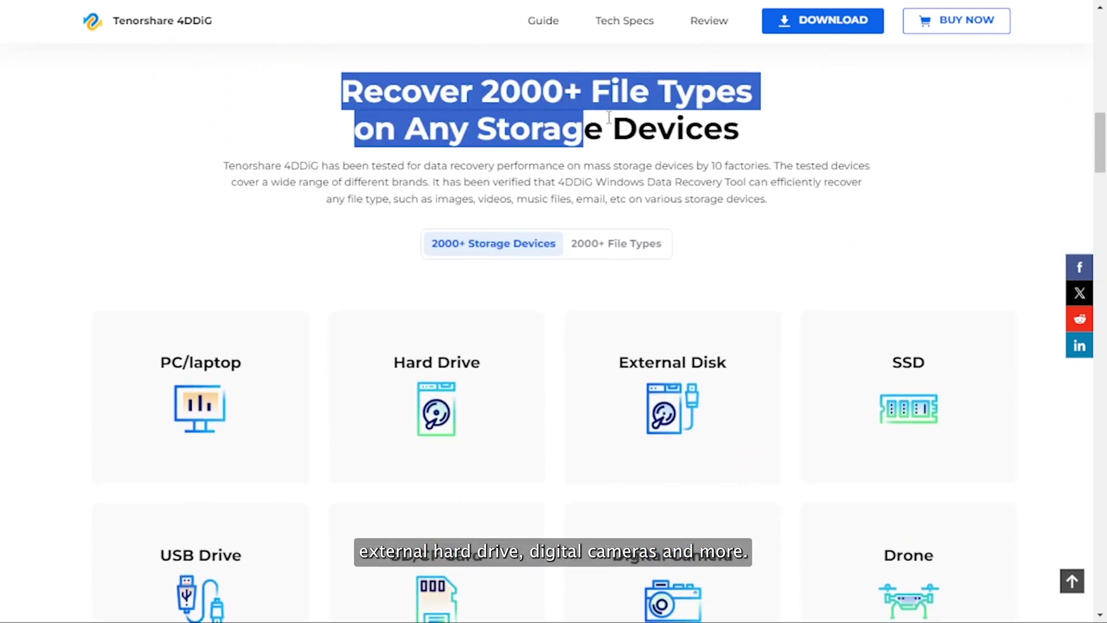
click(748, 131)
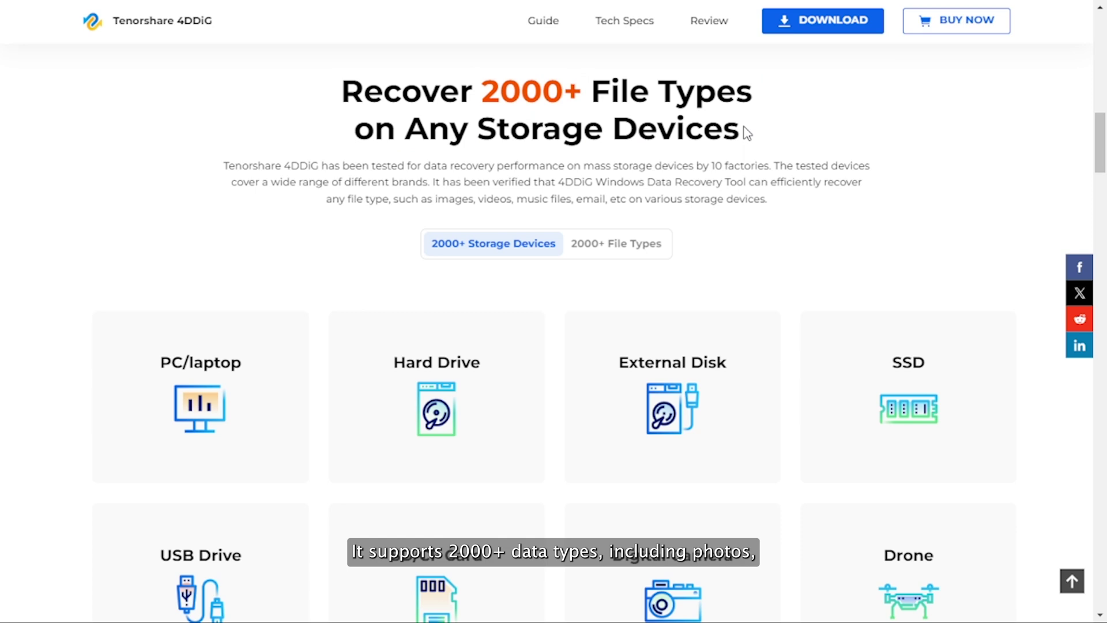
scroll(747, 131, down, 2)
scroll(747, 131, down, 2)
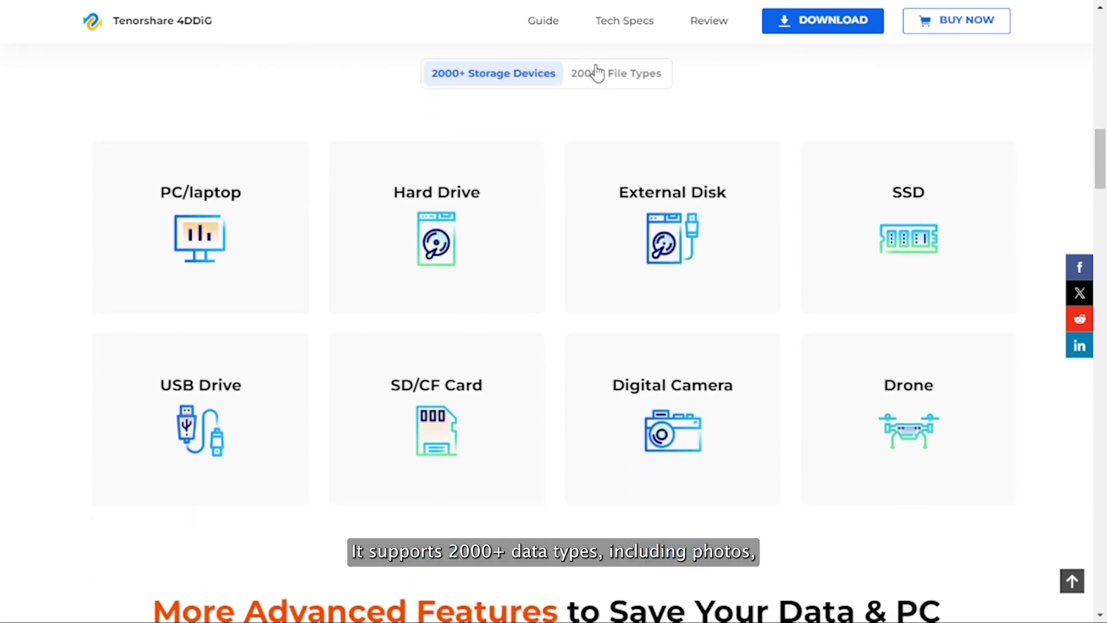
Show the supported file types, expand the Scan and Recover steps, and start the free Windows download.
click(615, 72)
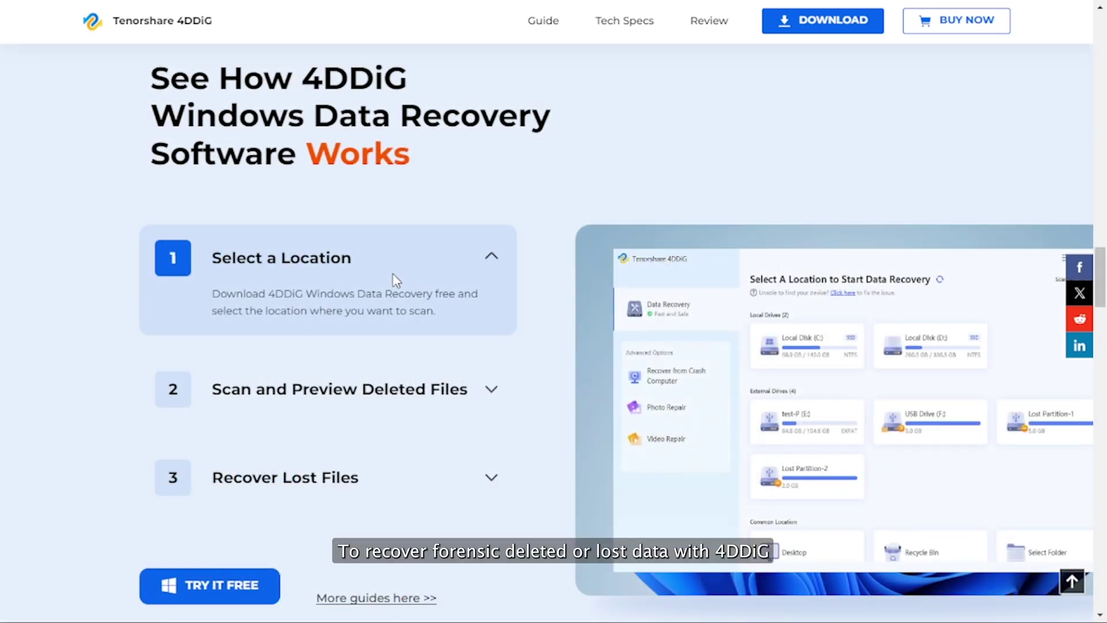
click(339, 389)
click(355, 470)
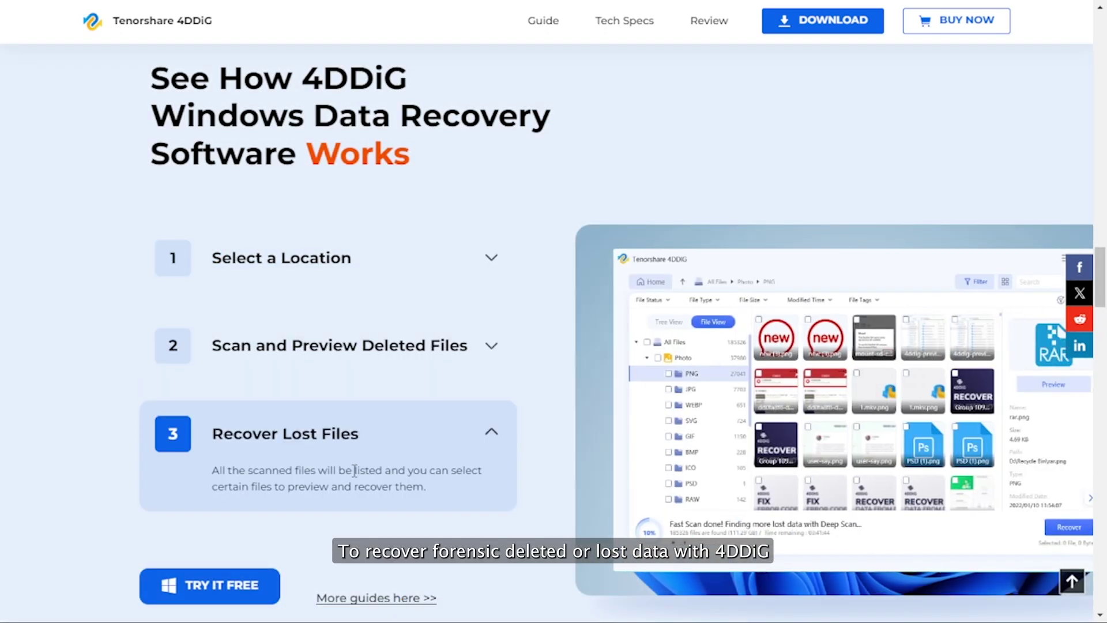
click(234, 585)
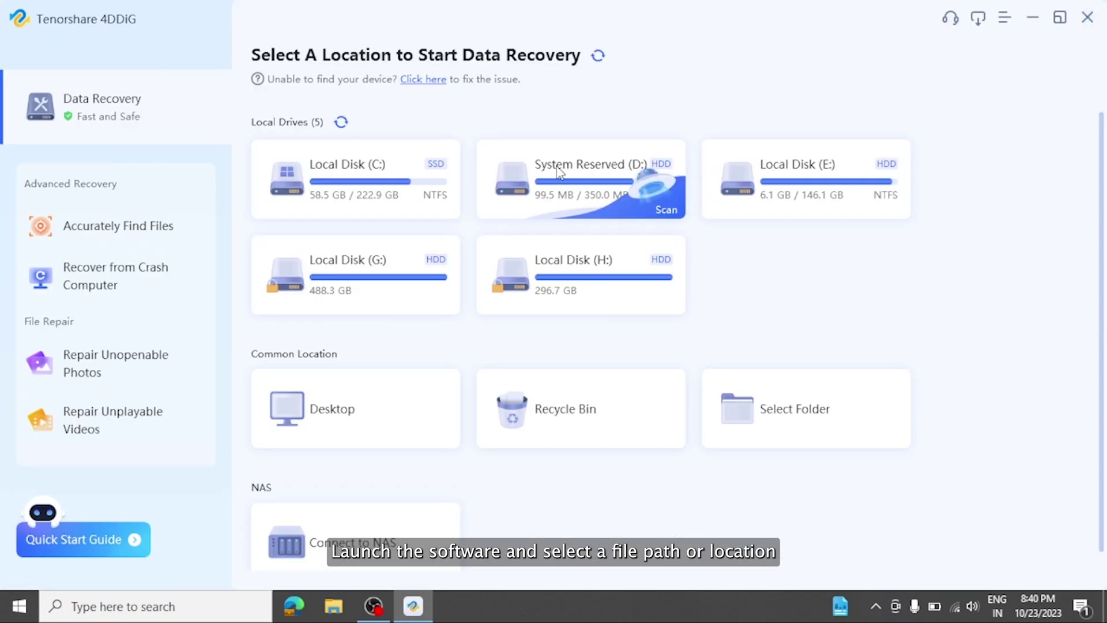
mouse_move(356, 179)
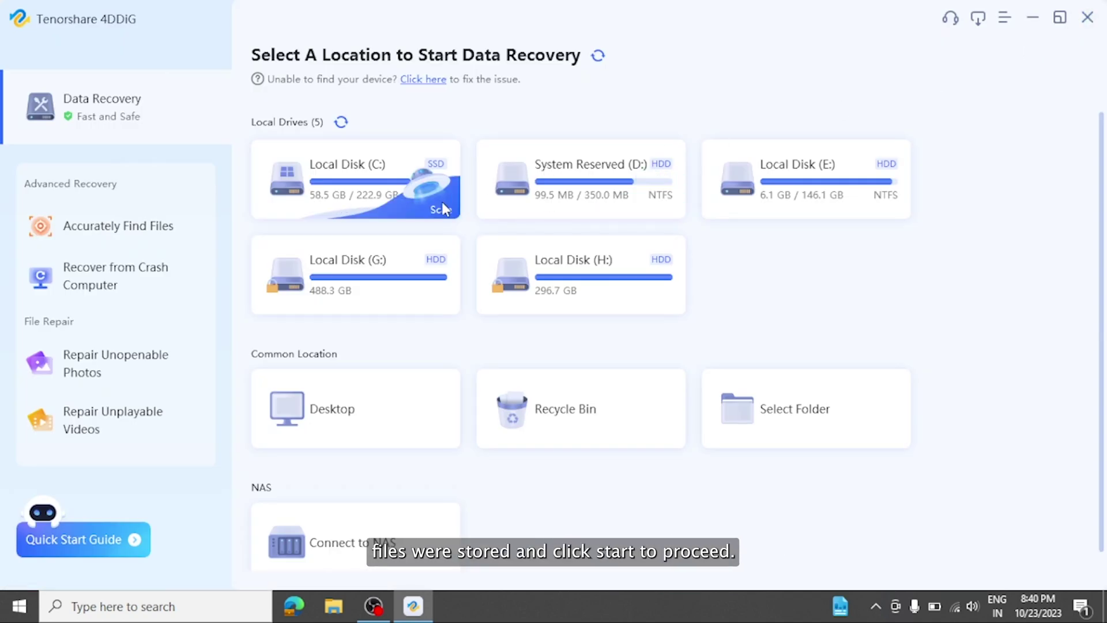
Scan Local Disk (C:) with all file types selected.
click(442, 202)
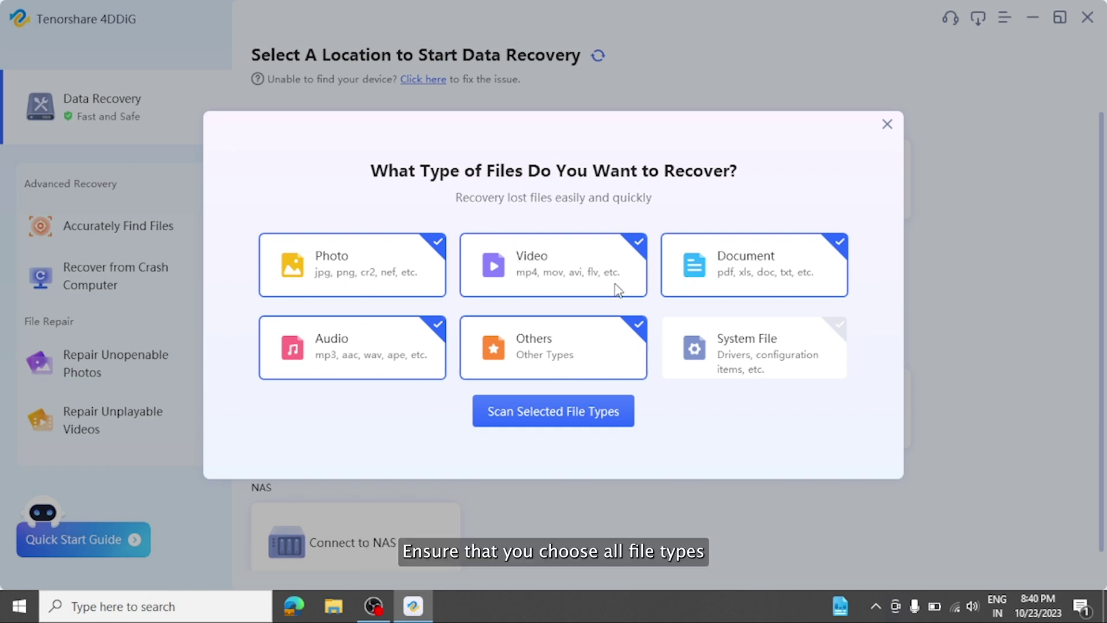
click(547, 410)
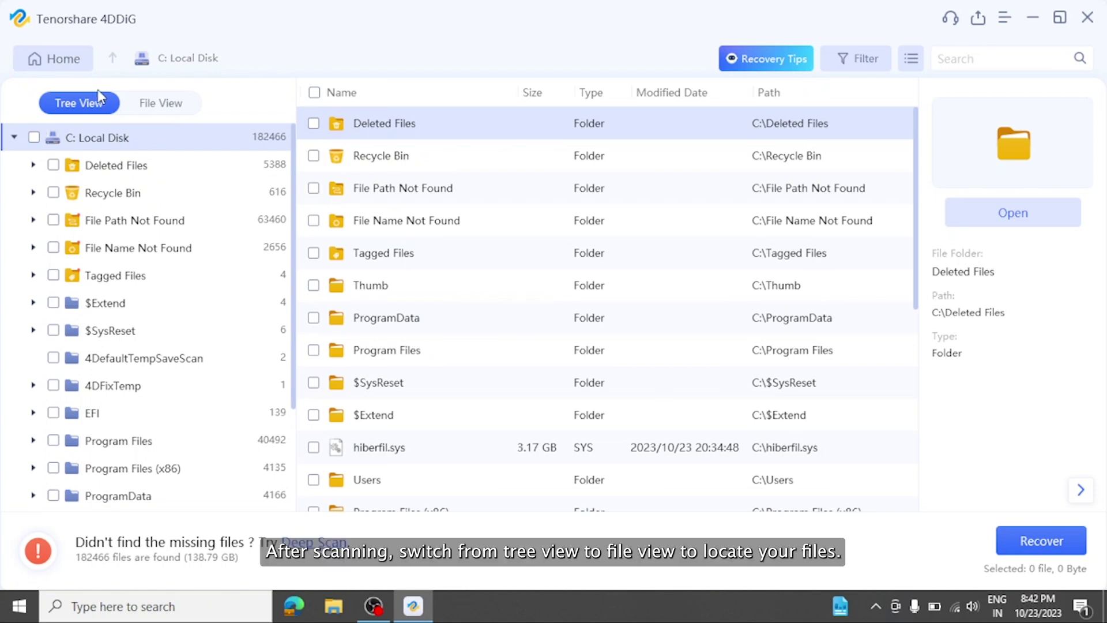
In File View, open Photo > JPG and mark the JPG files for recovery.
click(147, 102)
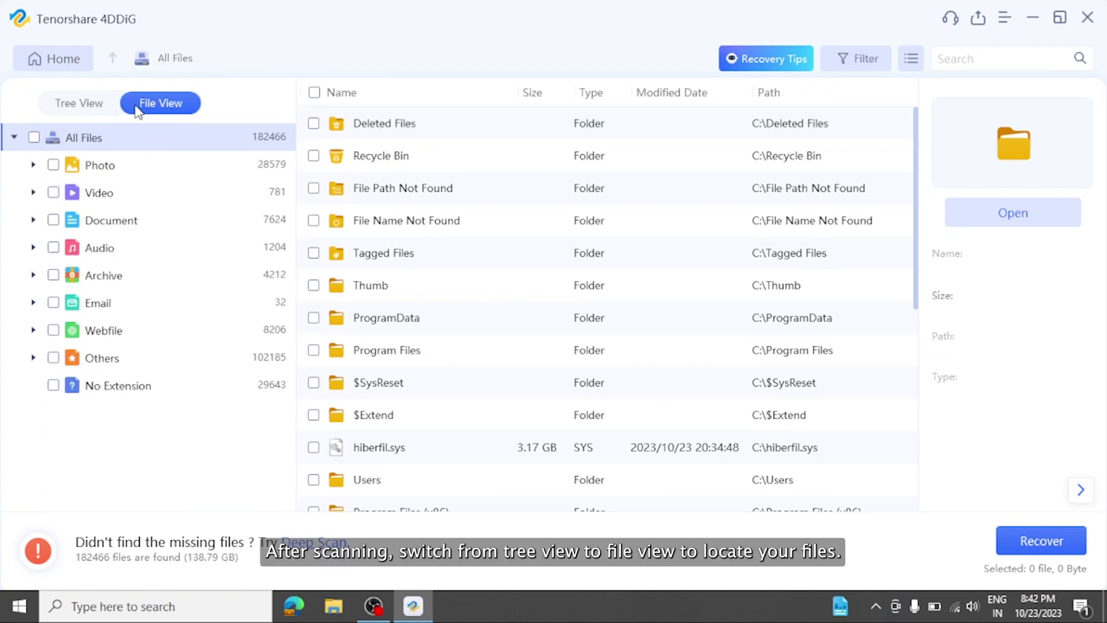
click(100, 165)
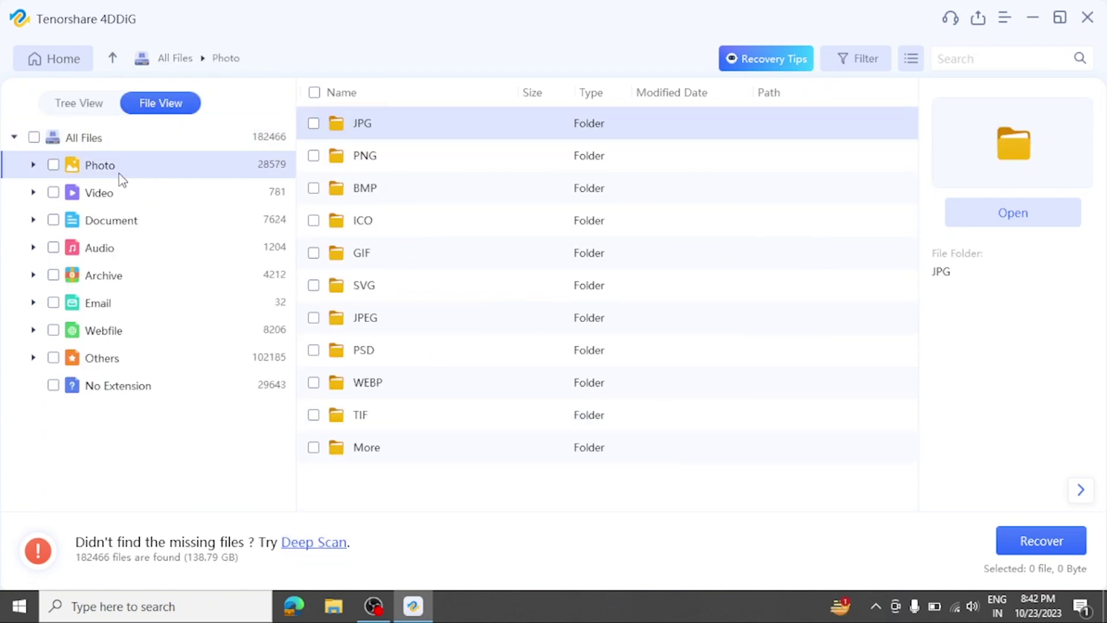
double_click(368, 123)
click(384, 161)
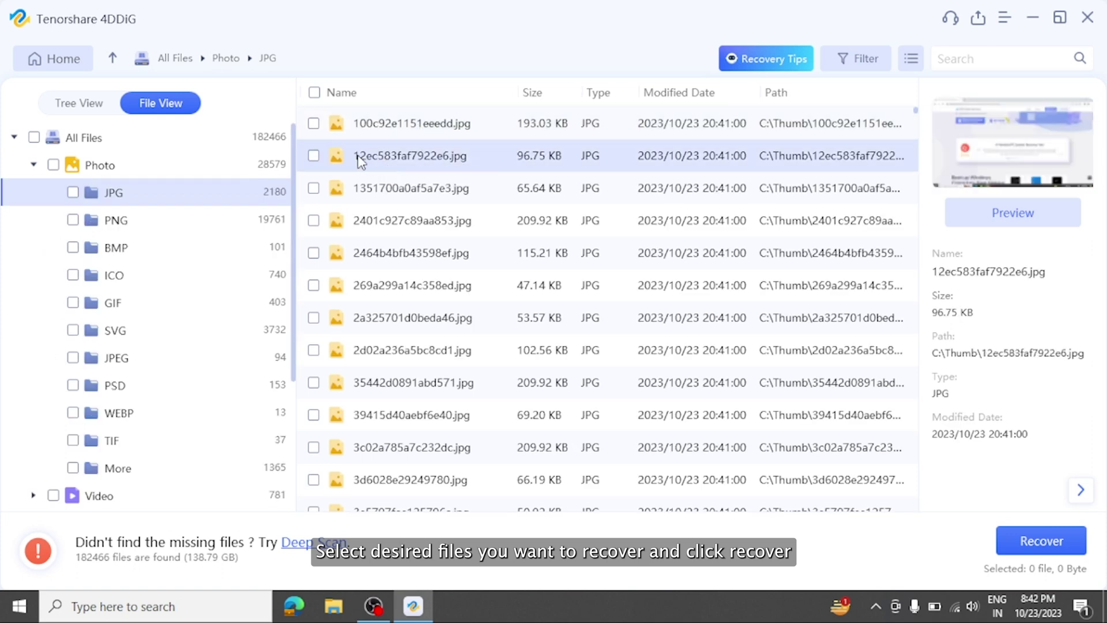
click(314, 124)
click(314, 188)
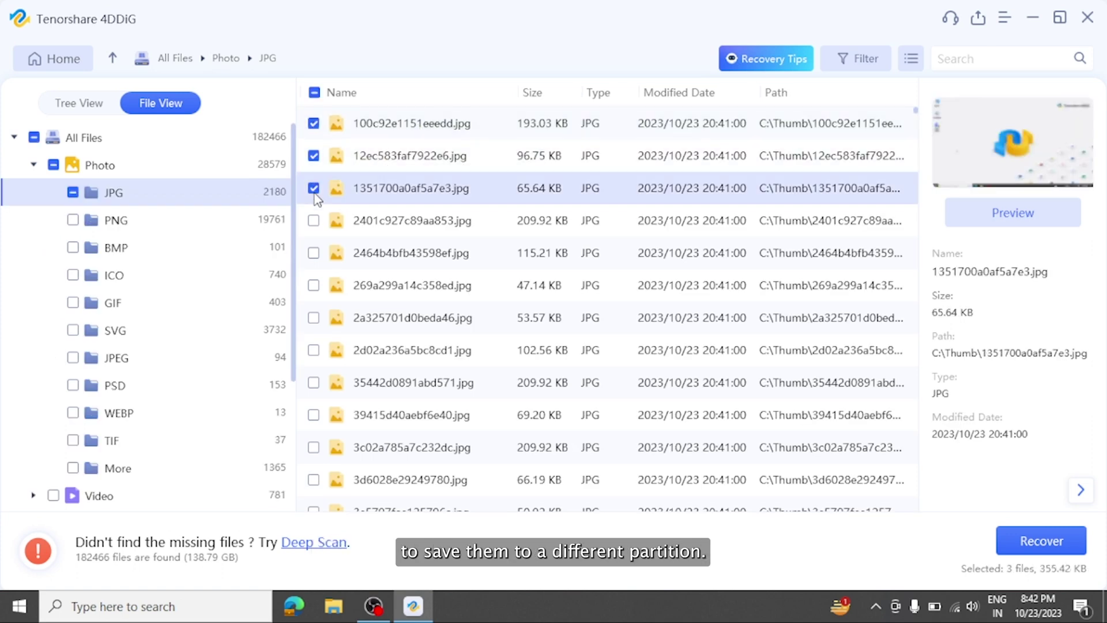
Recover the marked JPGs to the Desktop with repair, open the recovered folder, and start Deep Scan.
click(1034, 532)
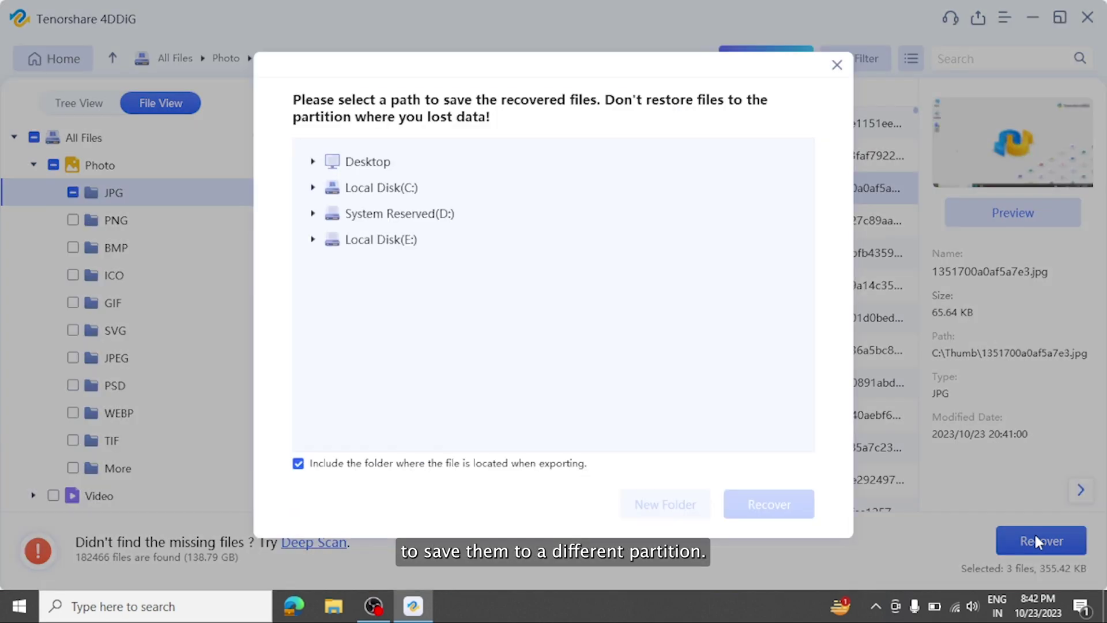
click(368, 161)
click(769, 504)
click(687, 358)
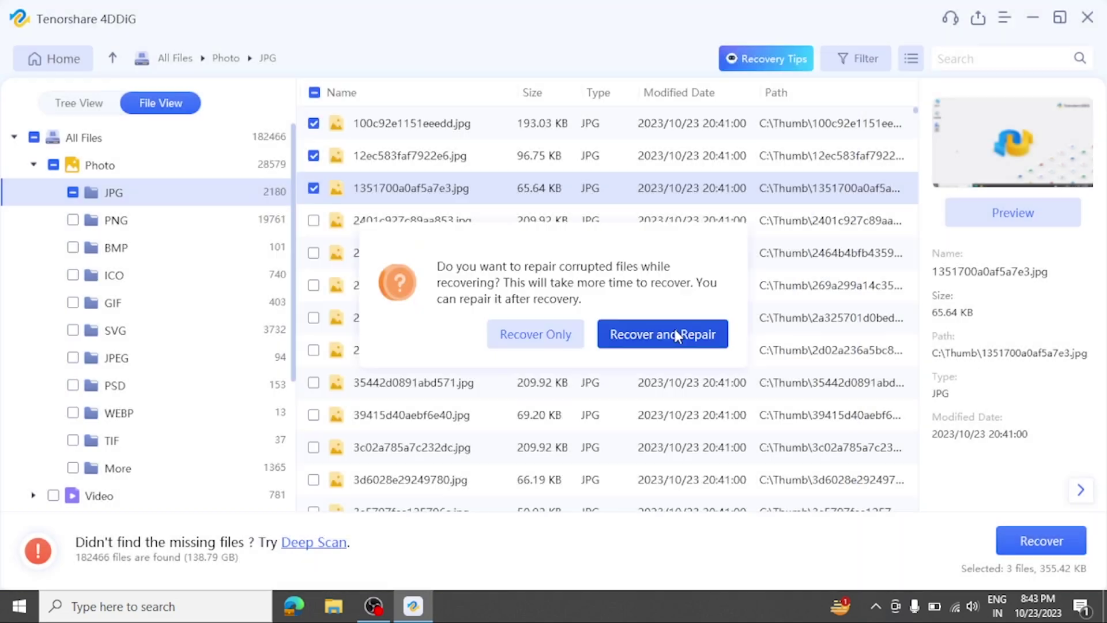
click(654, 332)
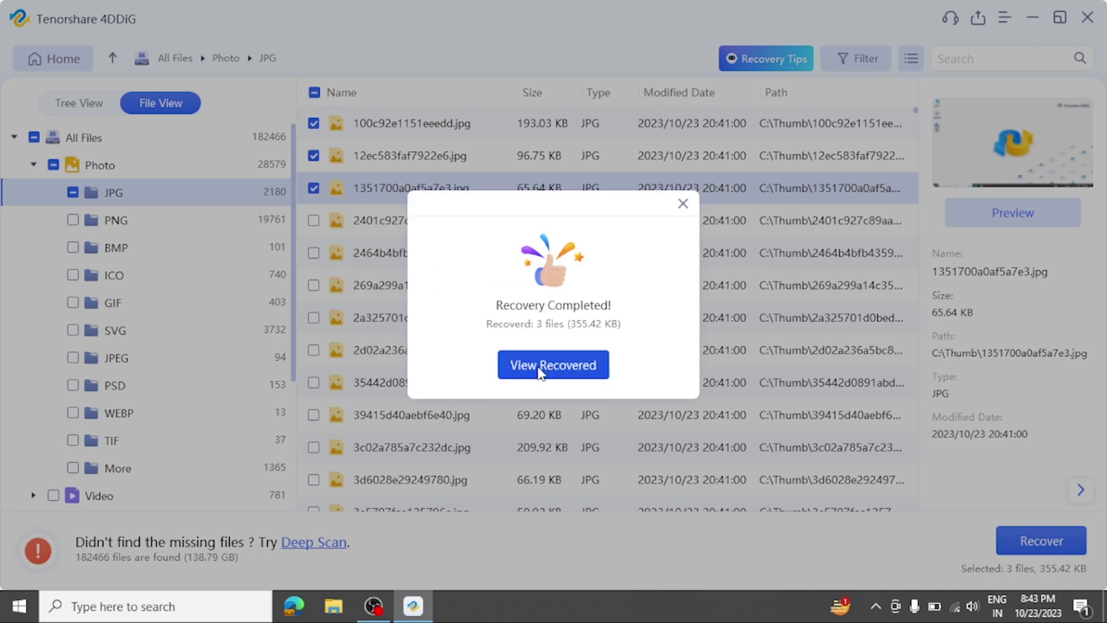
click(553, 363)
double_click(164, 105)
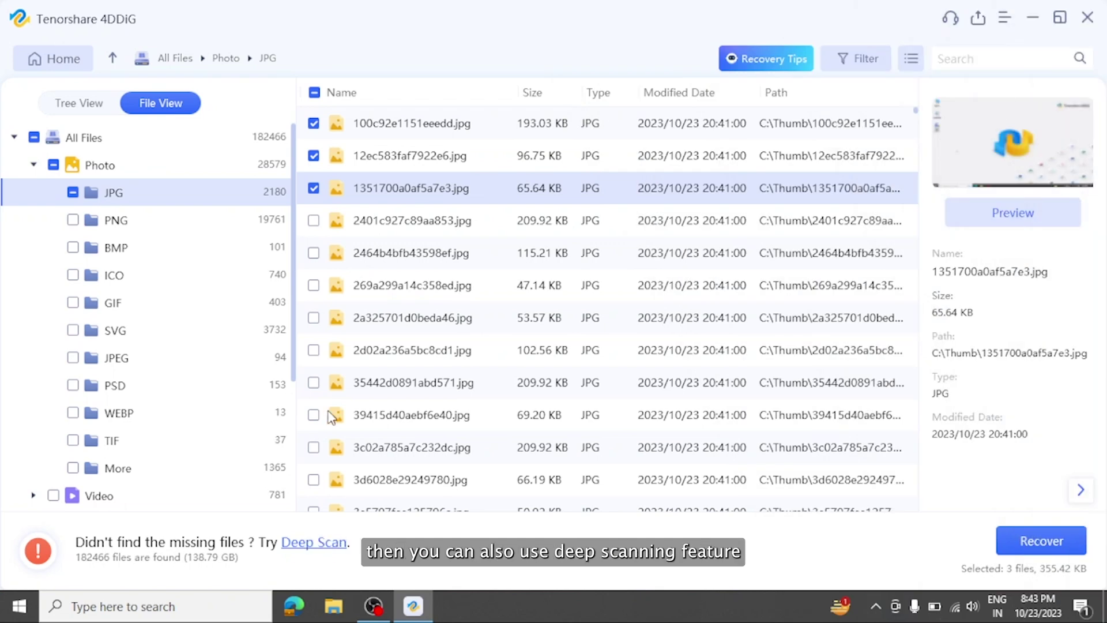
click(308, 543)
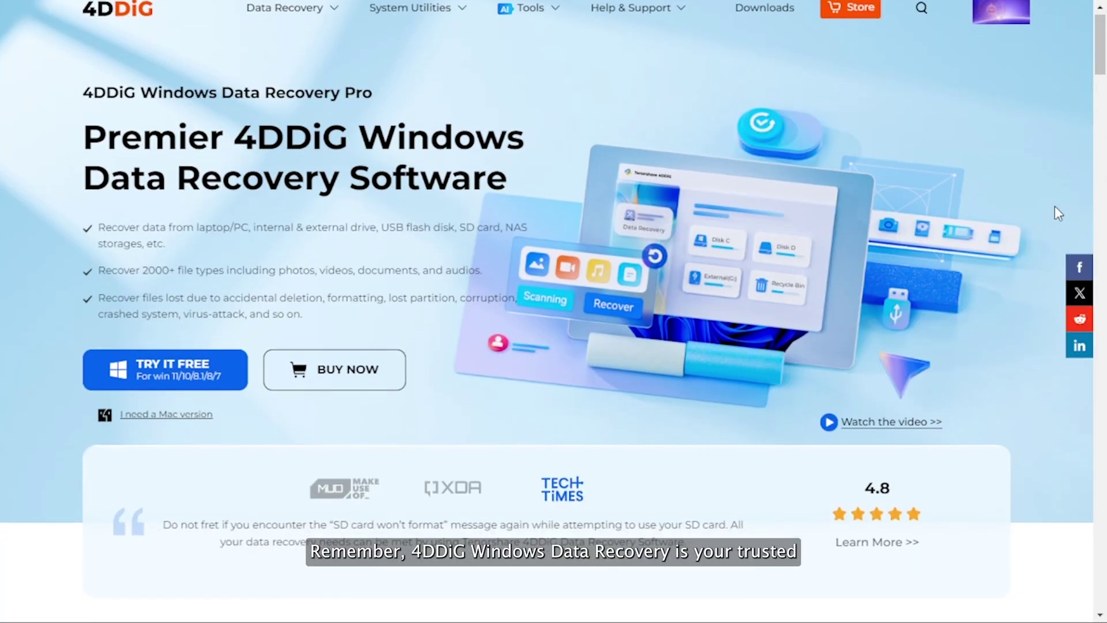
scroll(1054, 206, down, 3)
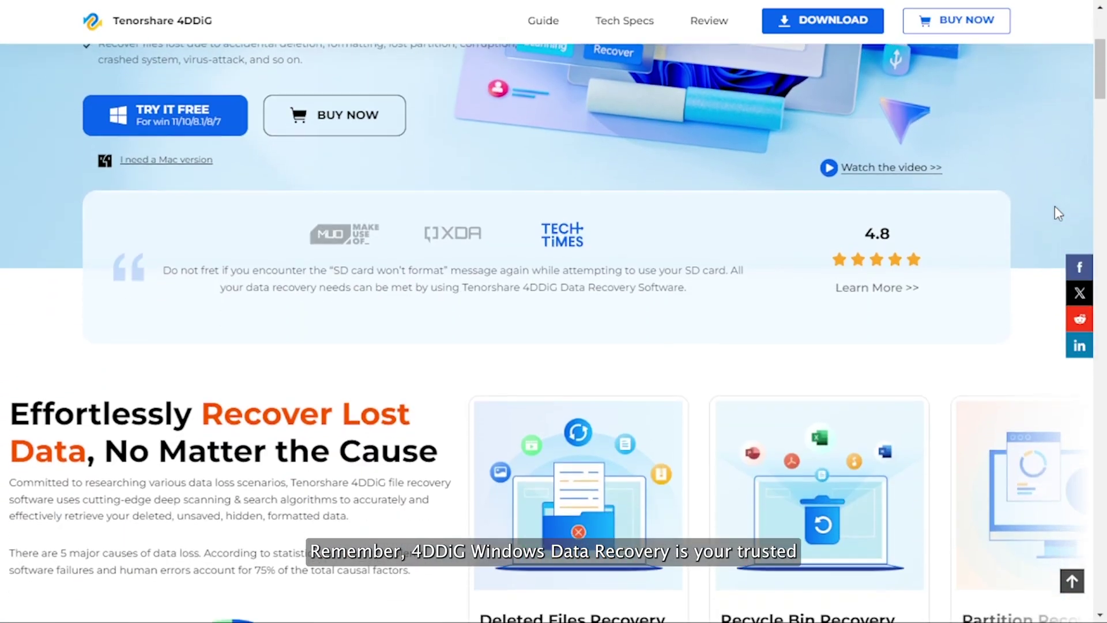
scroll(1055, 207, down, 3)
scroll(1059, 212, down, 2)
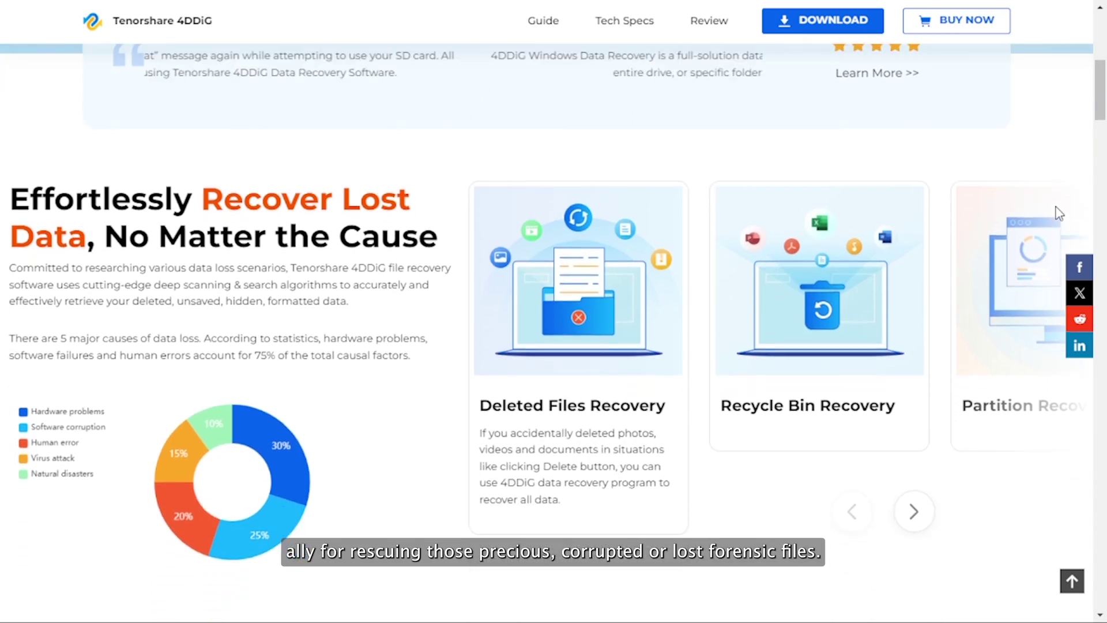
scroll(1058, 212, down, 2)
scroll(1059, 212, down, 2)
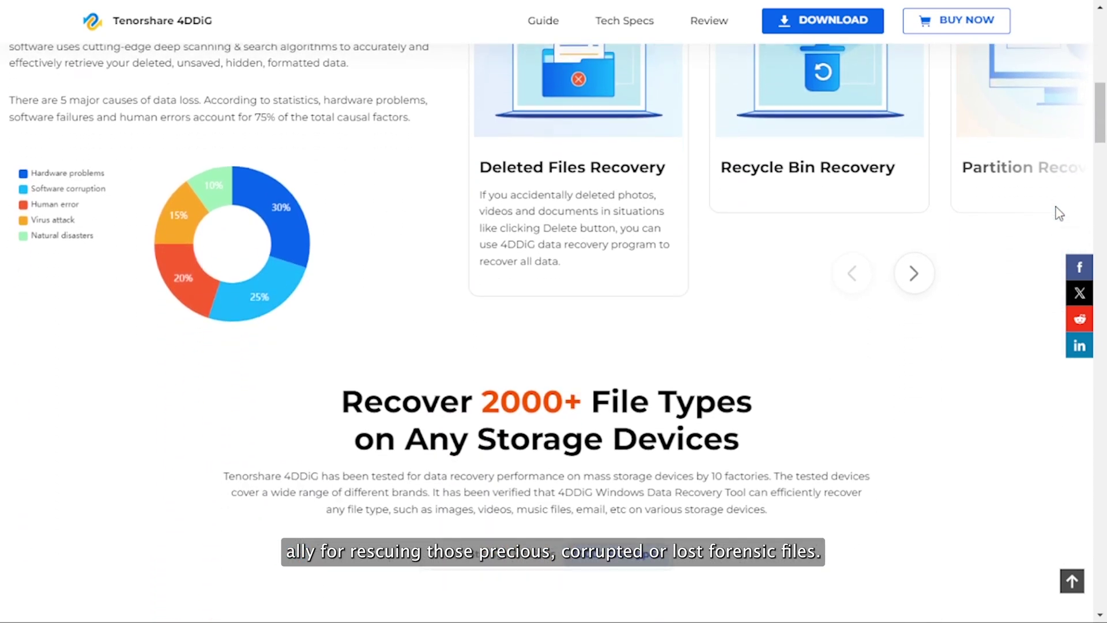
scroll(1058, 212, down, 2)
scroll(1059, 212, down, 1)
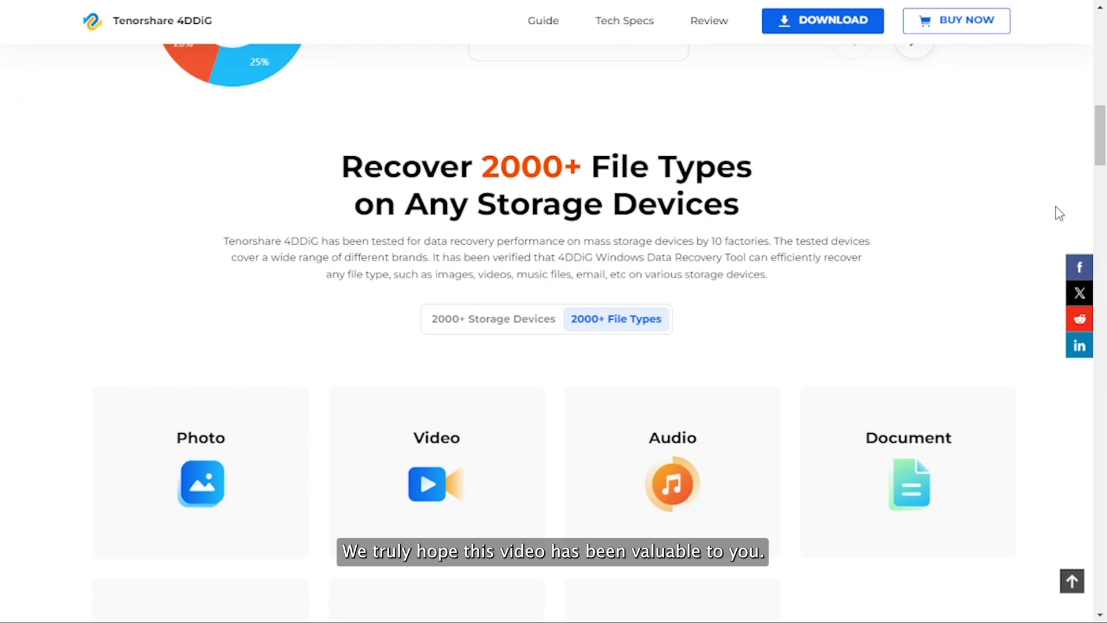
scroll(1058, 214, down, 2)
scroll(1058, 213, down, 2)
scroll(1059, 214, down, 1)
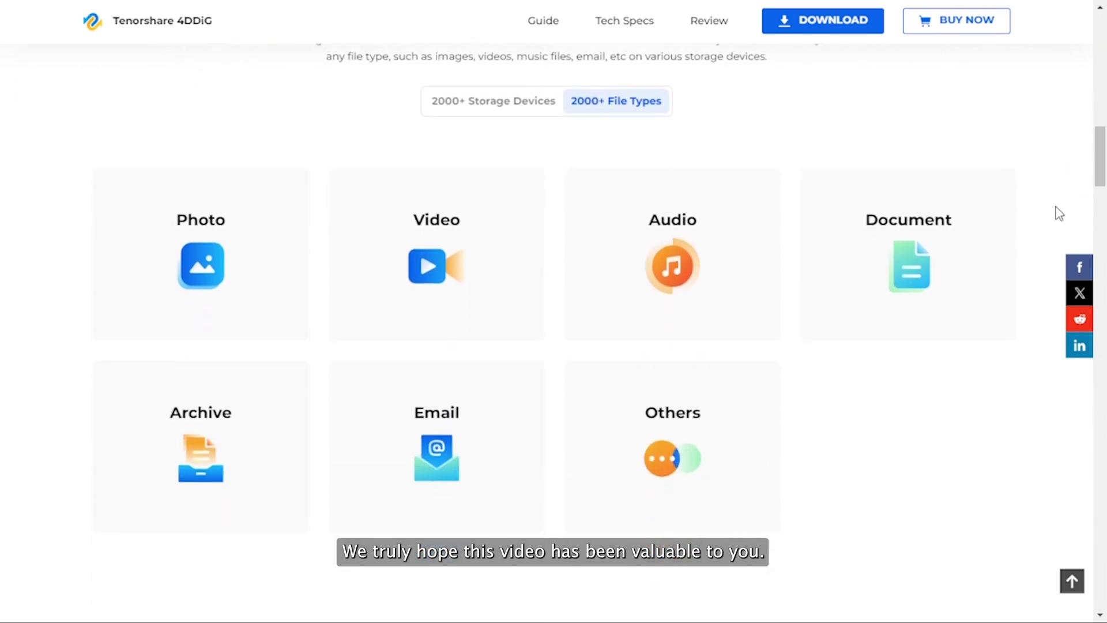
scroll(1059, 214, down, 2)
scroll(1059, 213, down, 2)
scroll(1059, 213, down, 3)
scroll(1059, 213, down, 2)
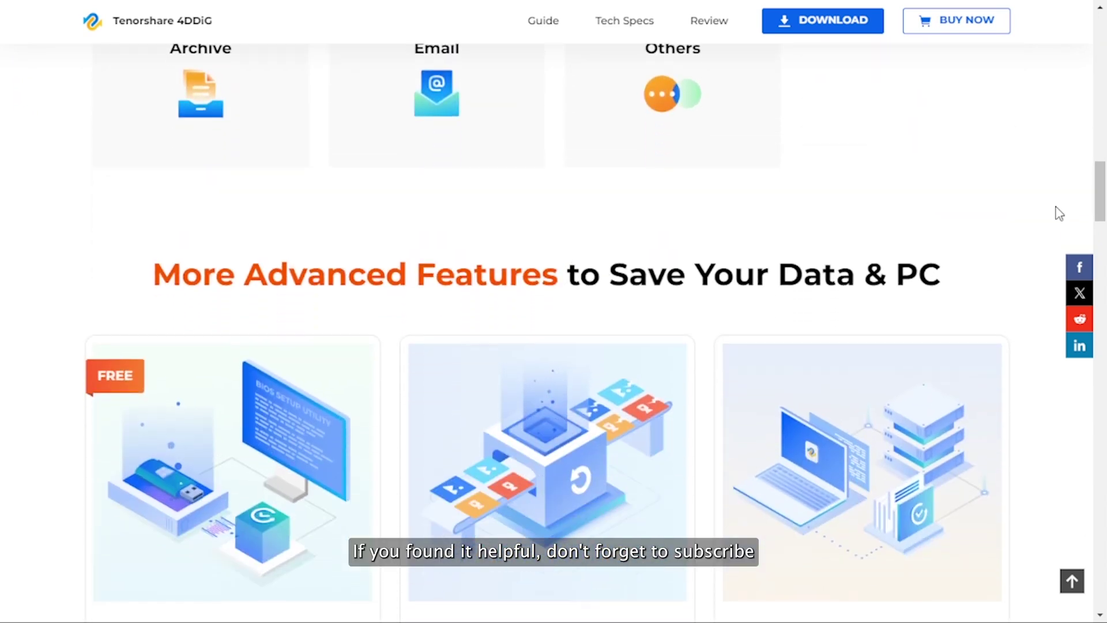
scroll(1059, 213, down, 2)
scroll(1058, 213, down, 1)
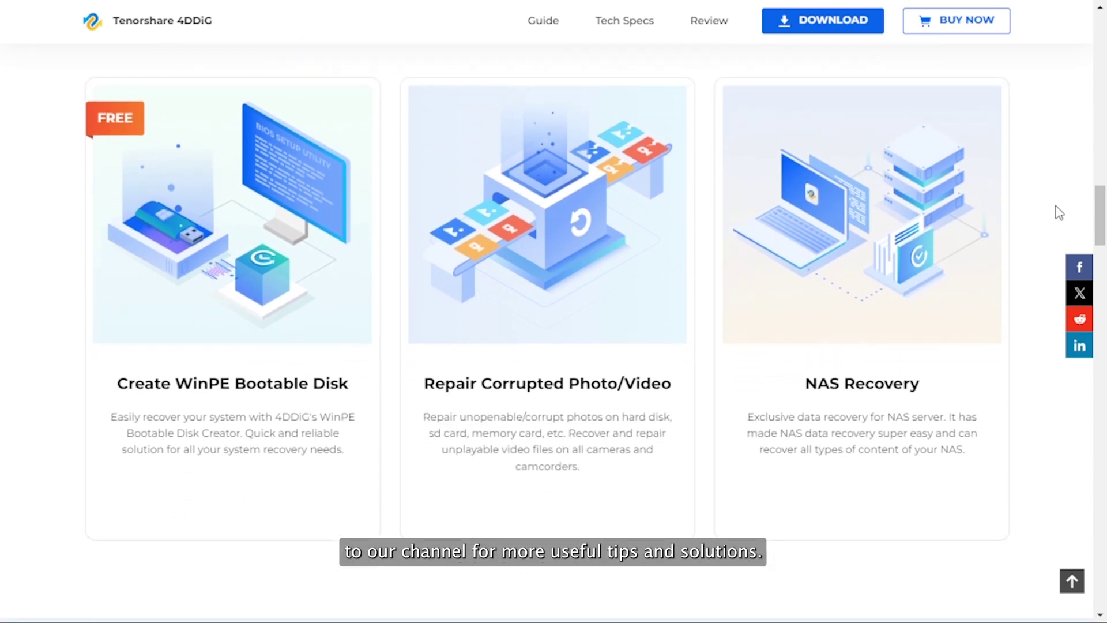
scroll(1058, 214, down, 2)
scroll(1058, 214, down, 2)
scroll(1059, 214, down, 3)
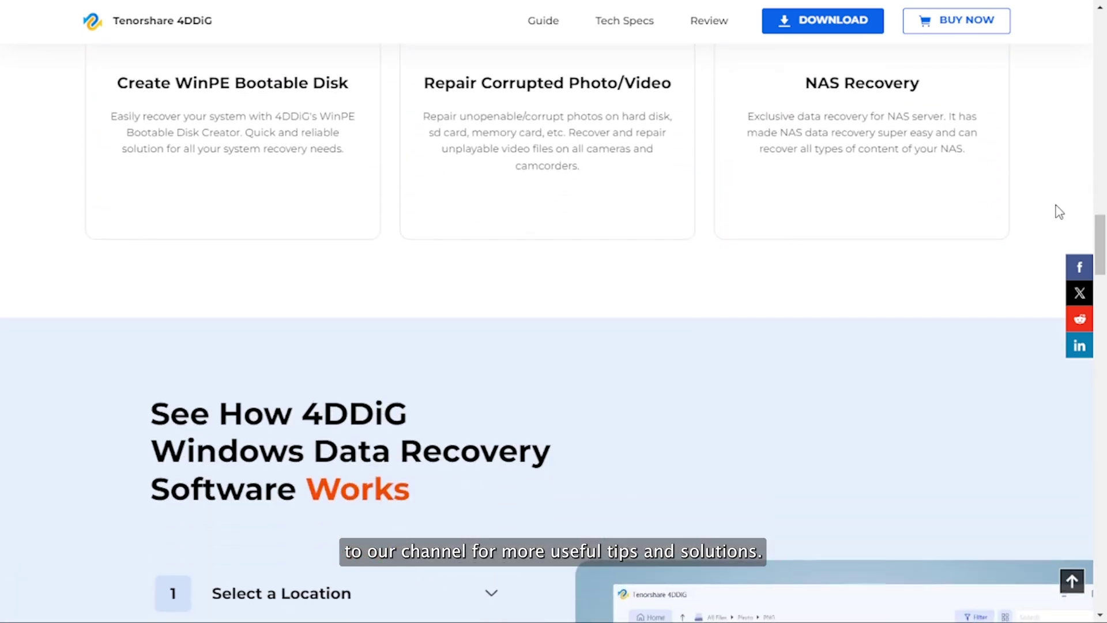
scroll(1059, 213, down, 2)
scroll(1059, 212, down, 2)
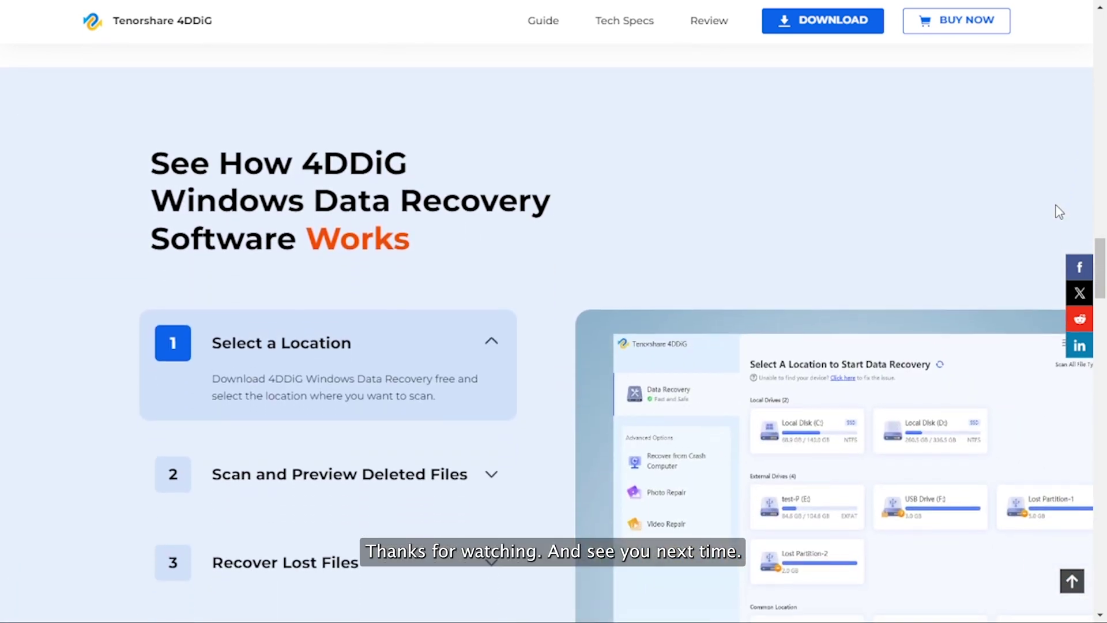